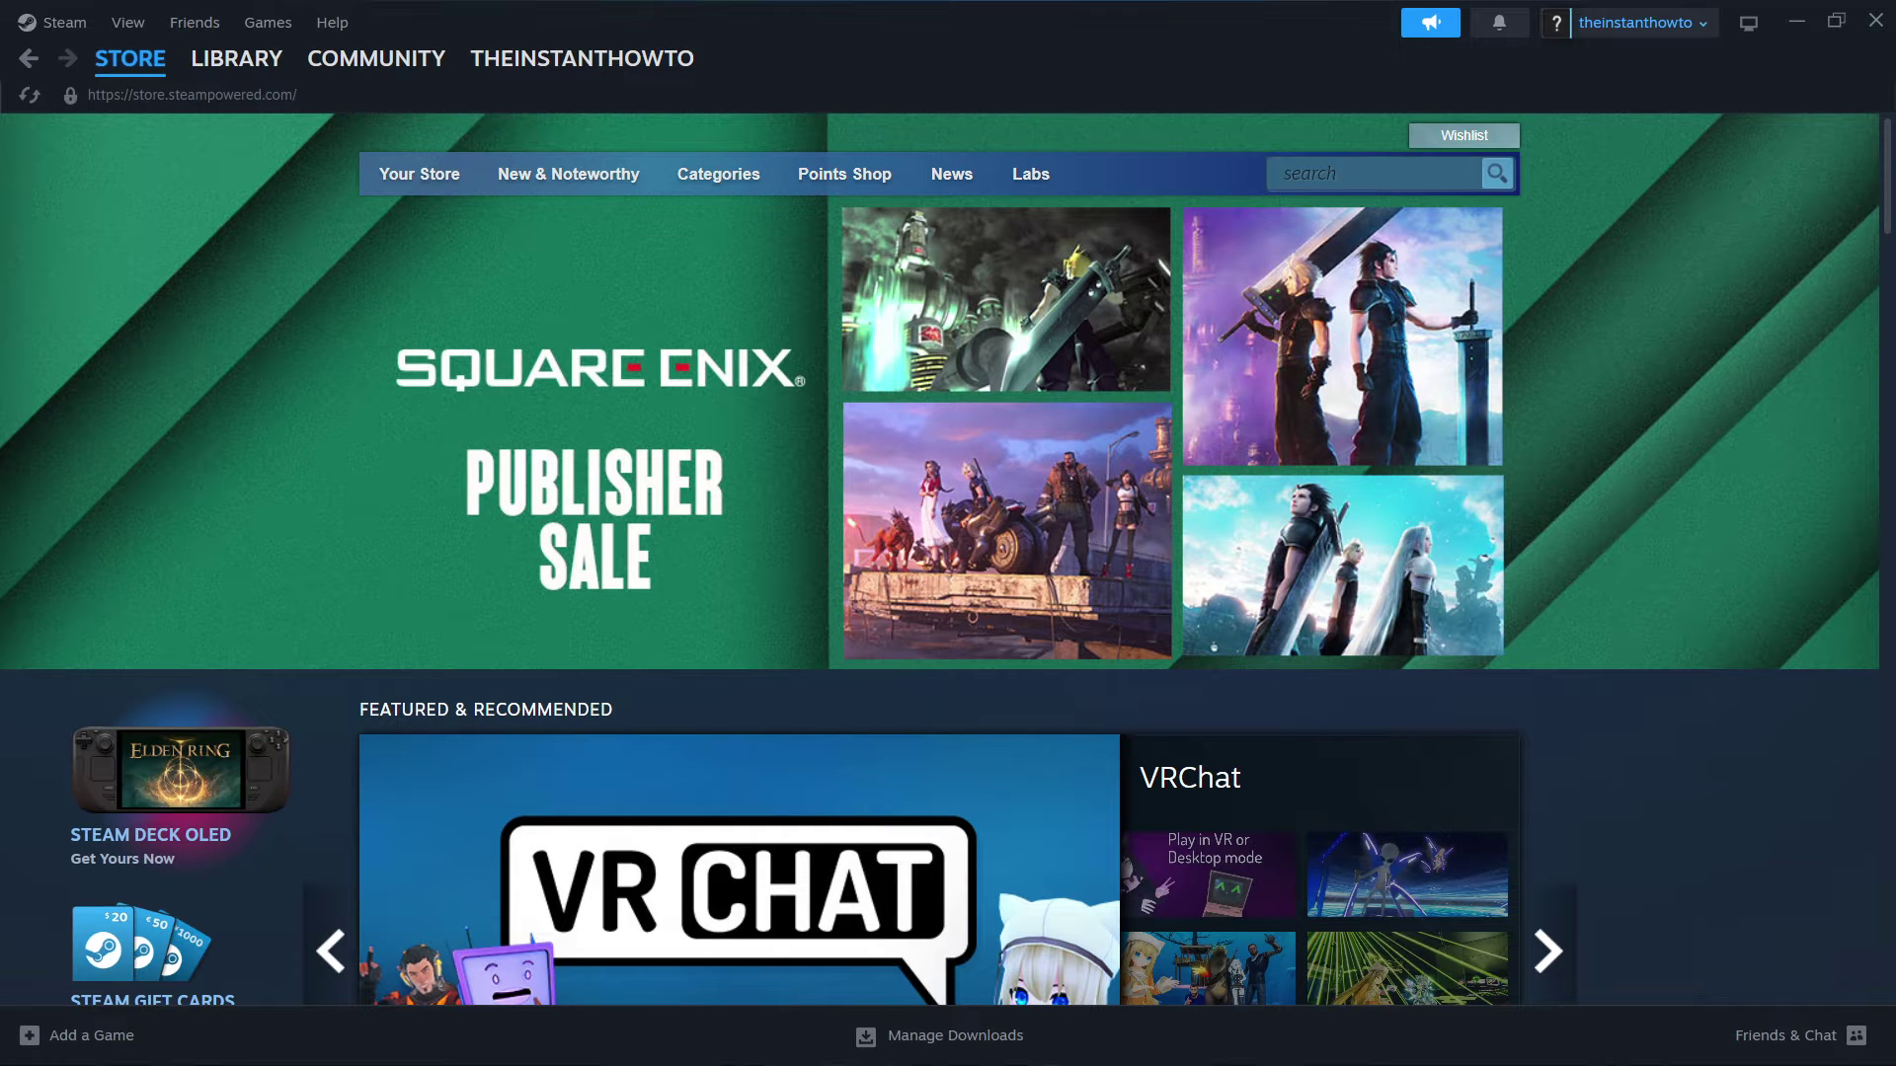
# Step: Drag the Chrome window with the Google 'steam' results over the Steam client
pyautogui.moveTo(1882, 149); pyautogui.dragTo(950, 46)
# Step: Reopen 'Welcome to Steam' from Google's results, then move Chrome off to the right edge
pyautogui.click(180, 82)
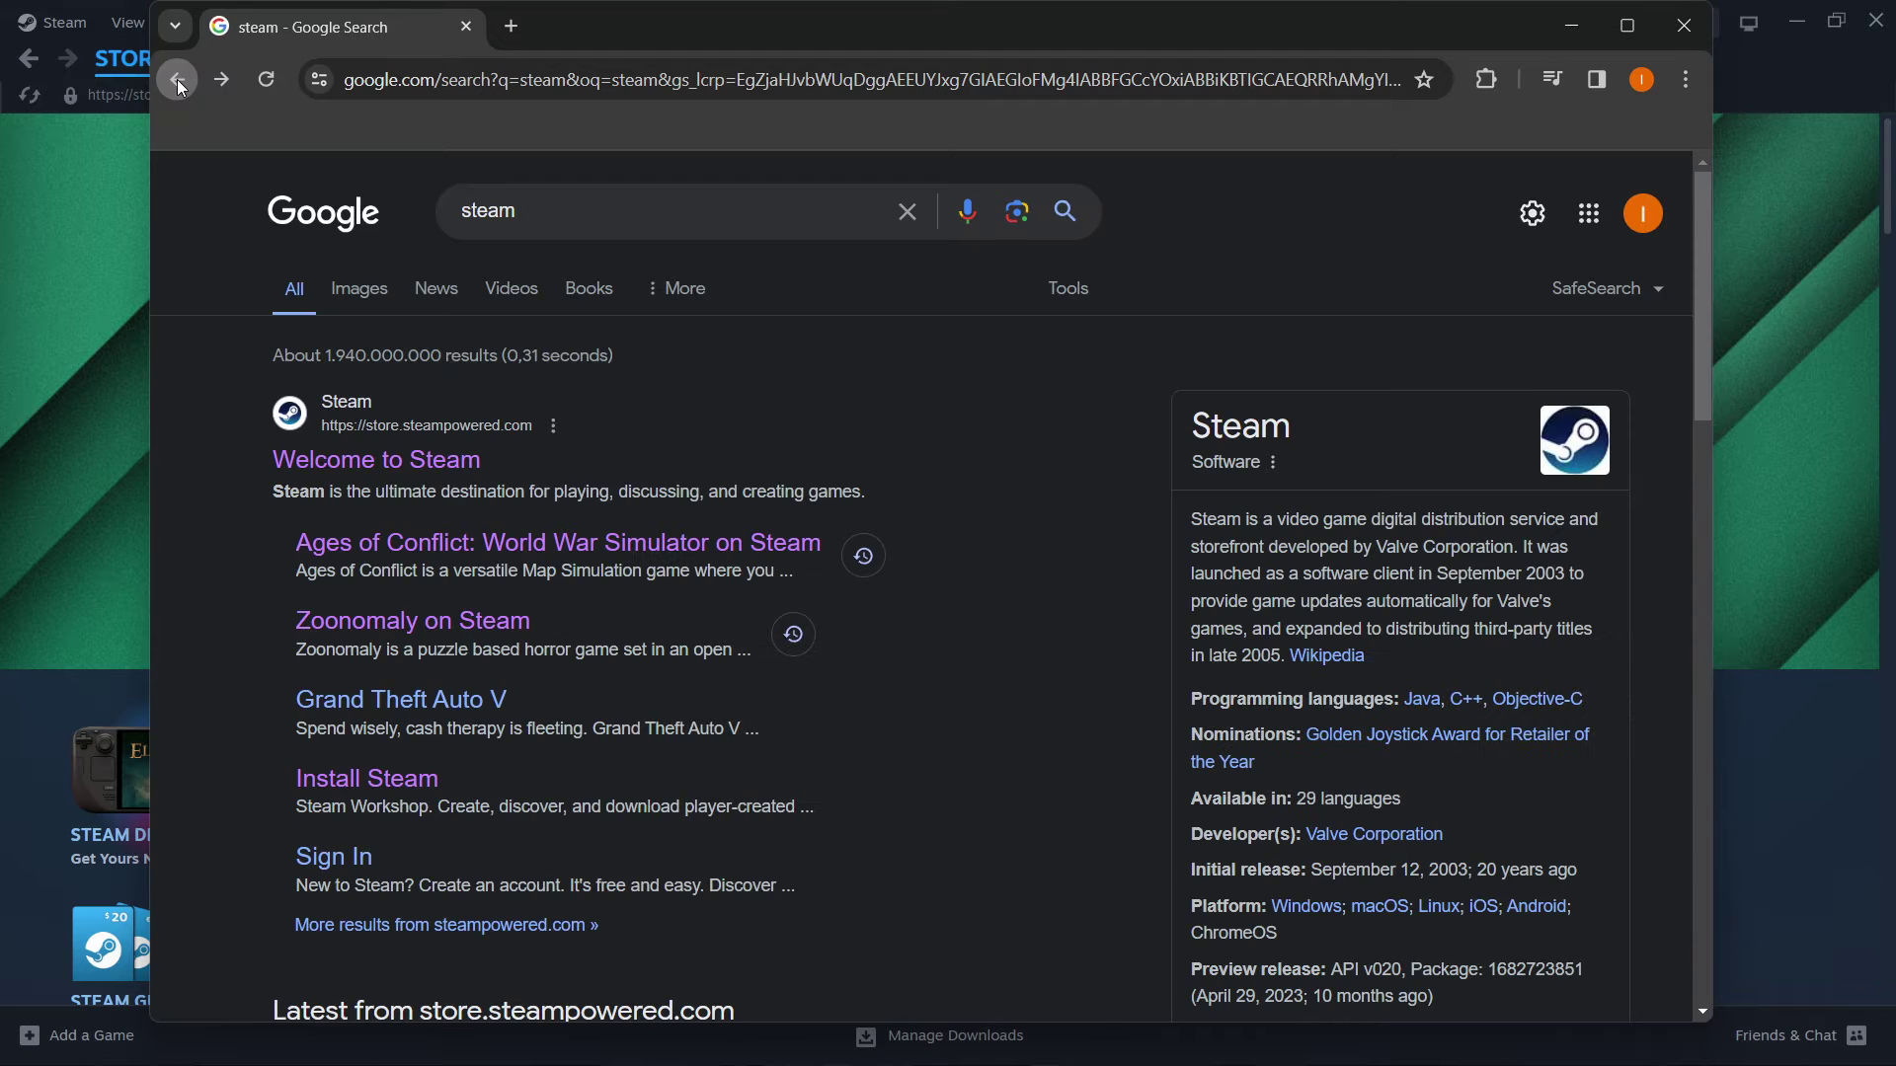
pyautogui.click(396, 471)
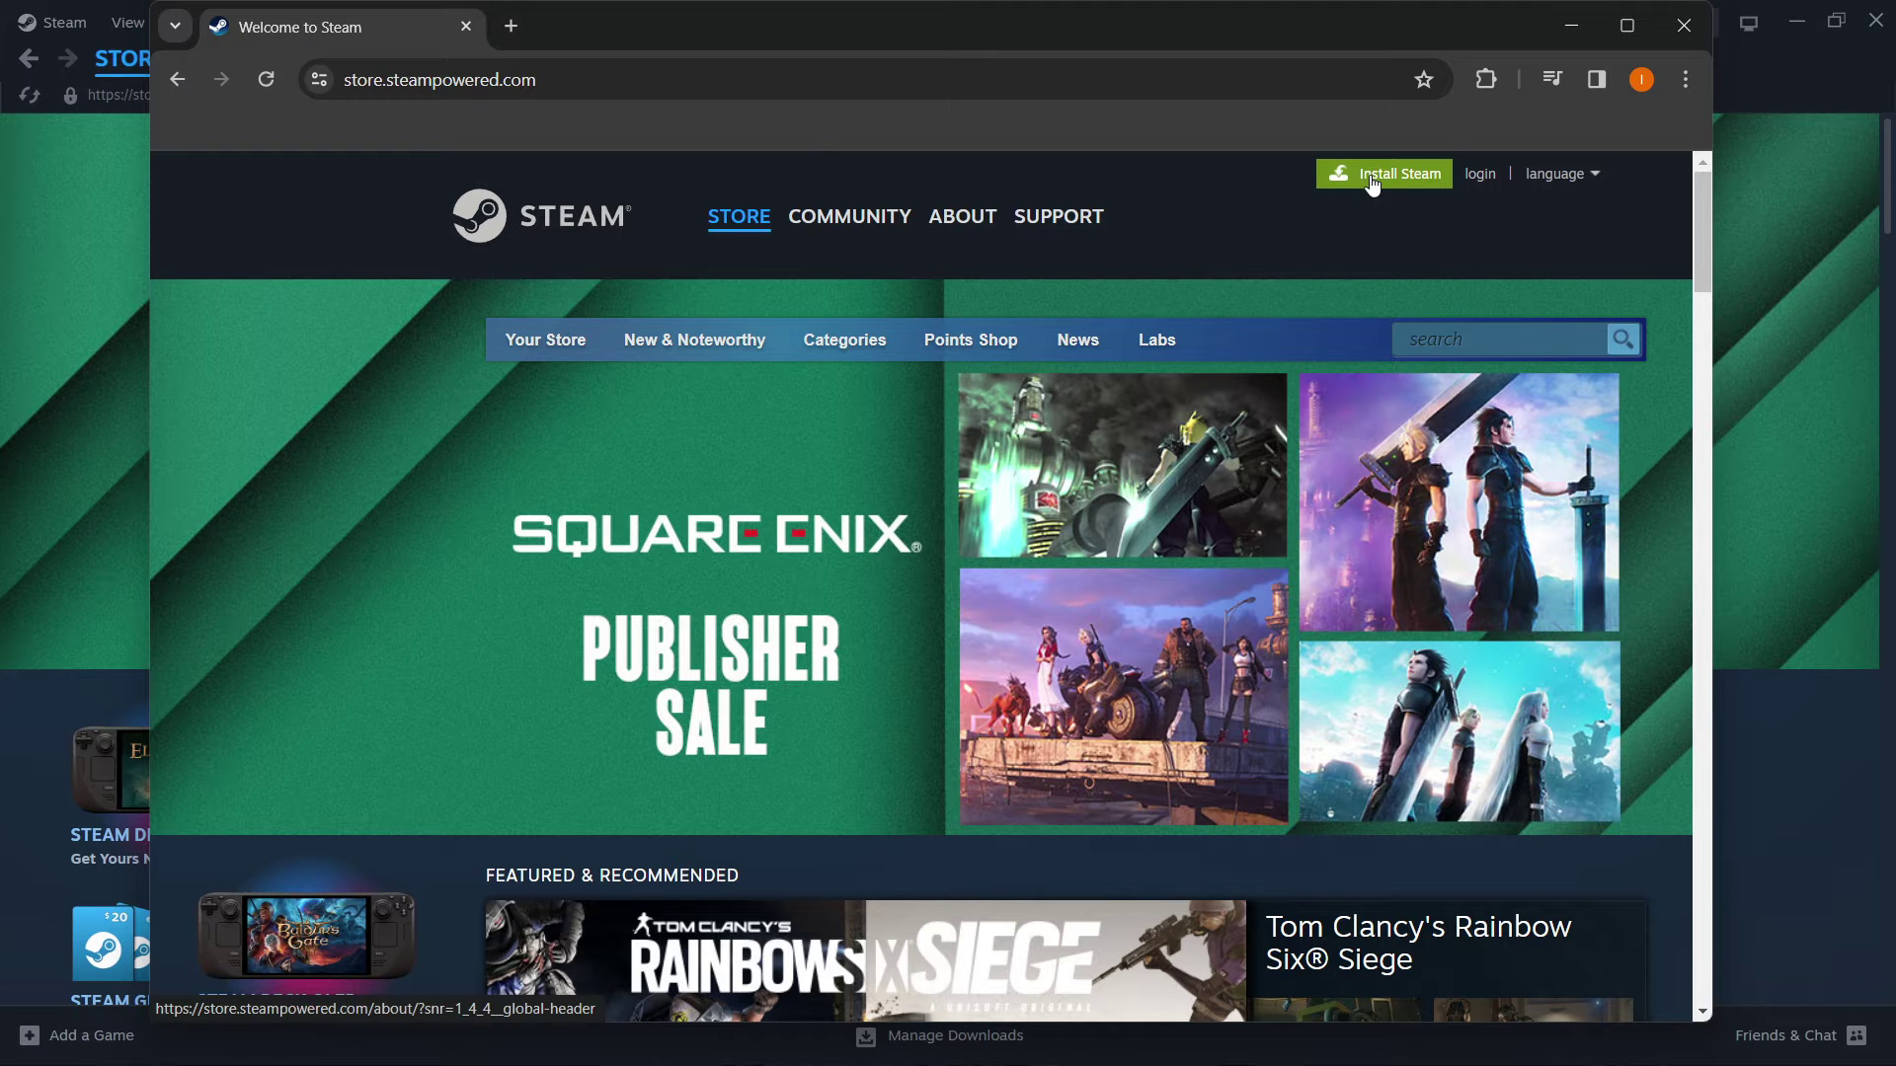
pyautogui.moveTo(601, 34); pyautogui.dragTo(1895, 74)
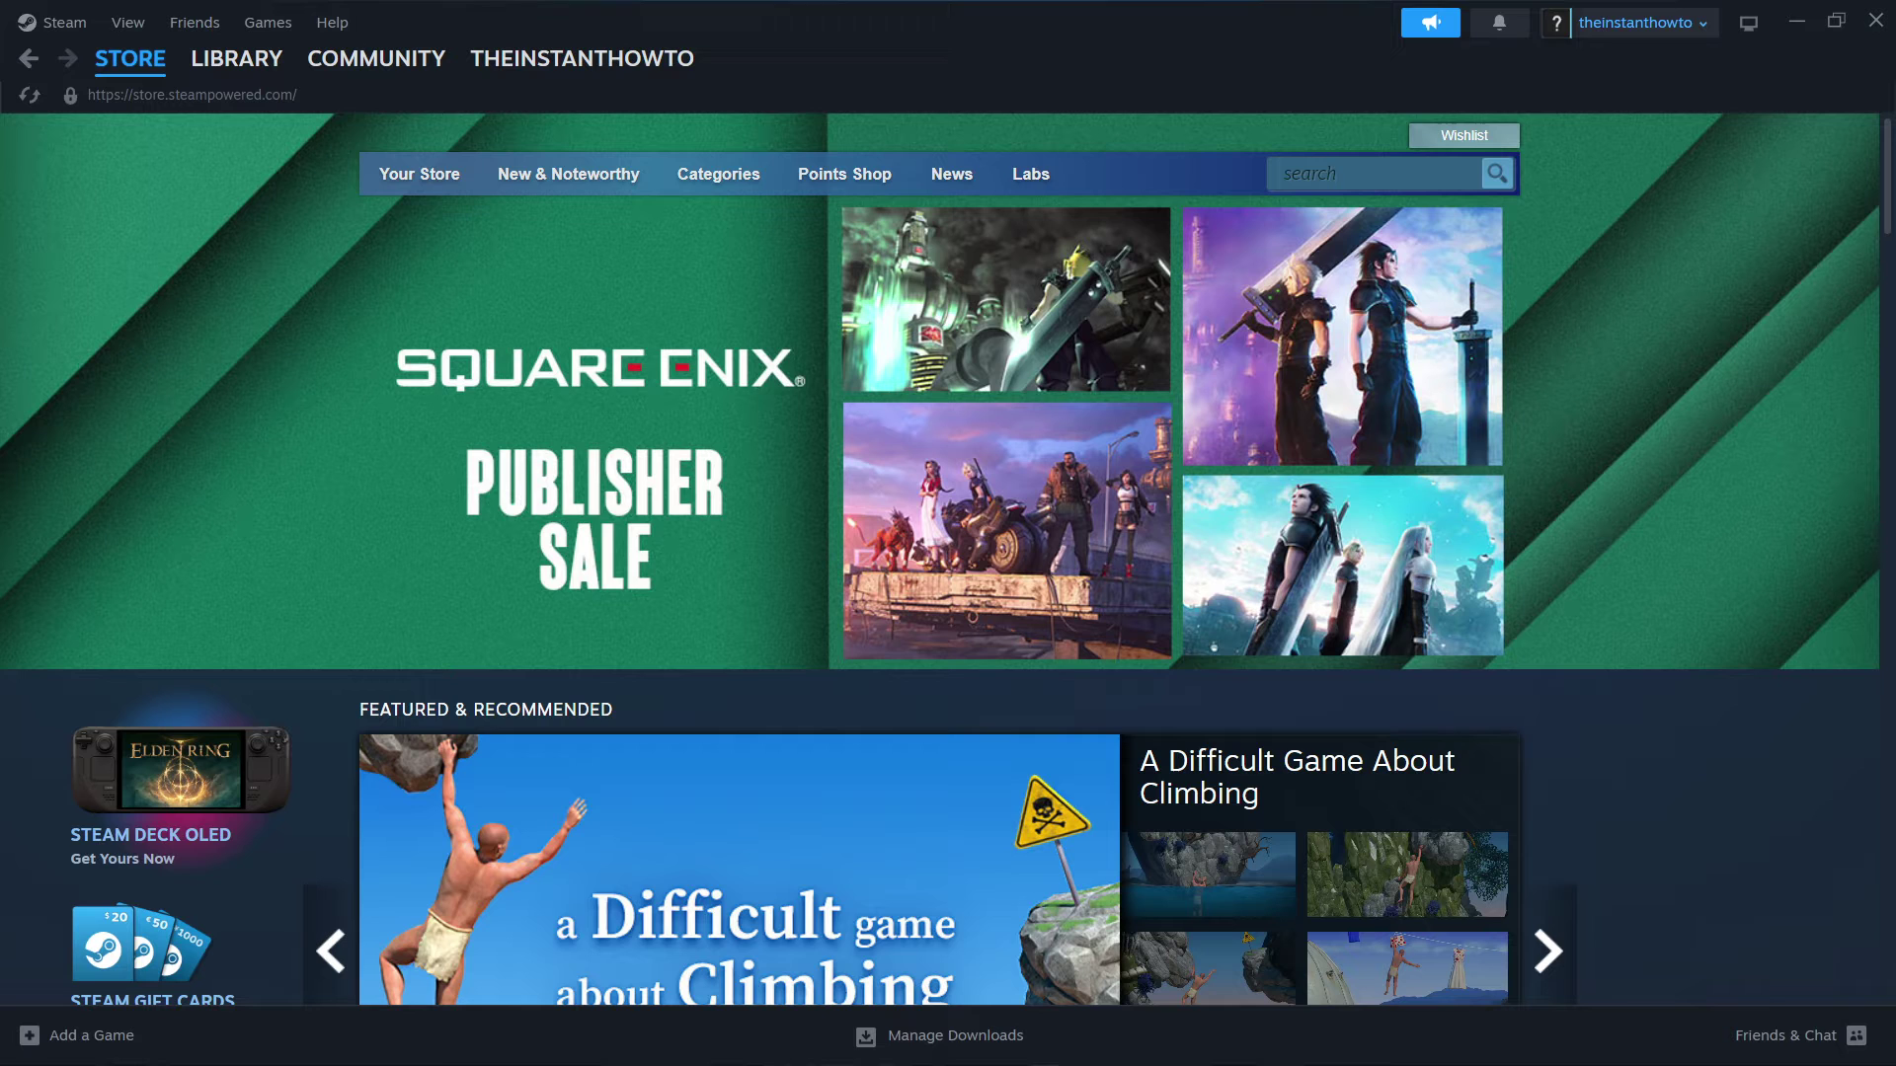
# Step: Search the Steam store for 'people playground'
pyautogui.click(1335, 174)
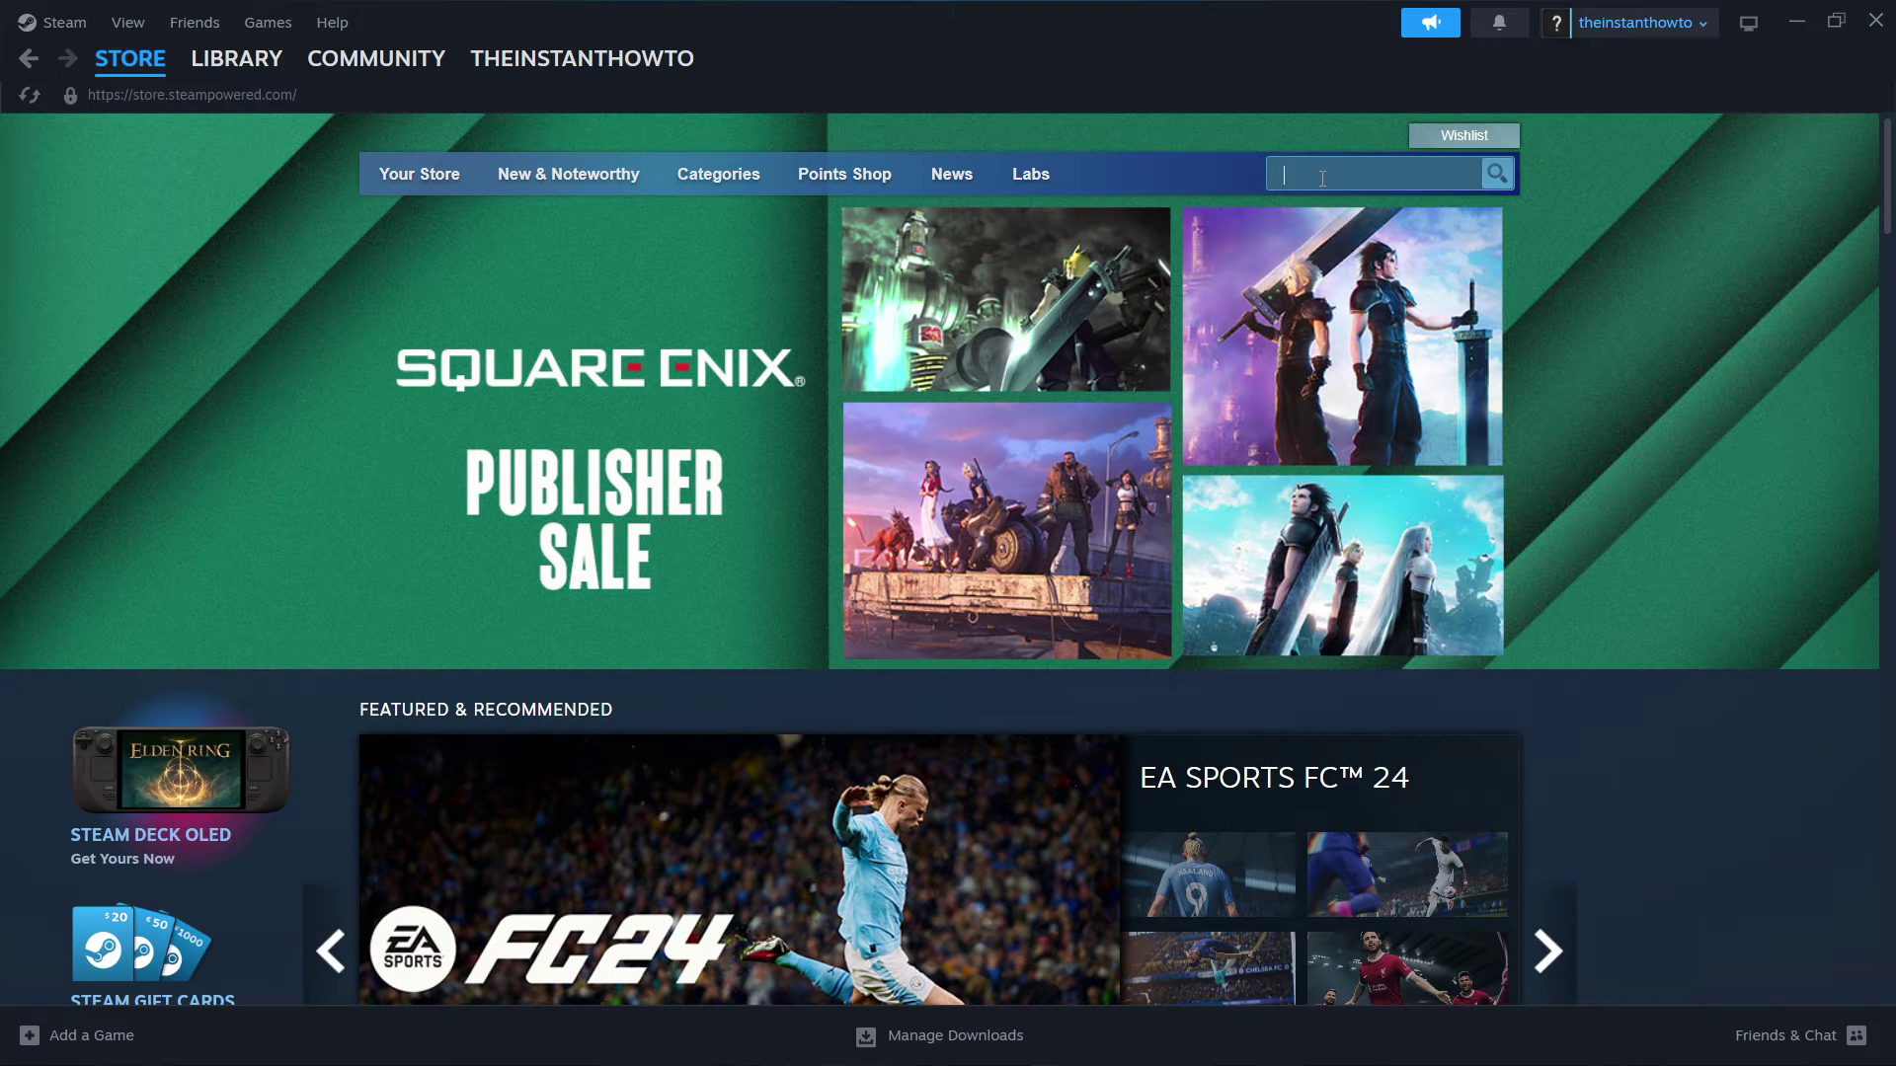
pyautogui.write('people pl')
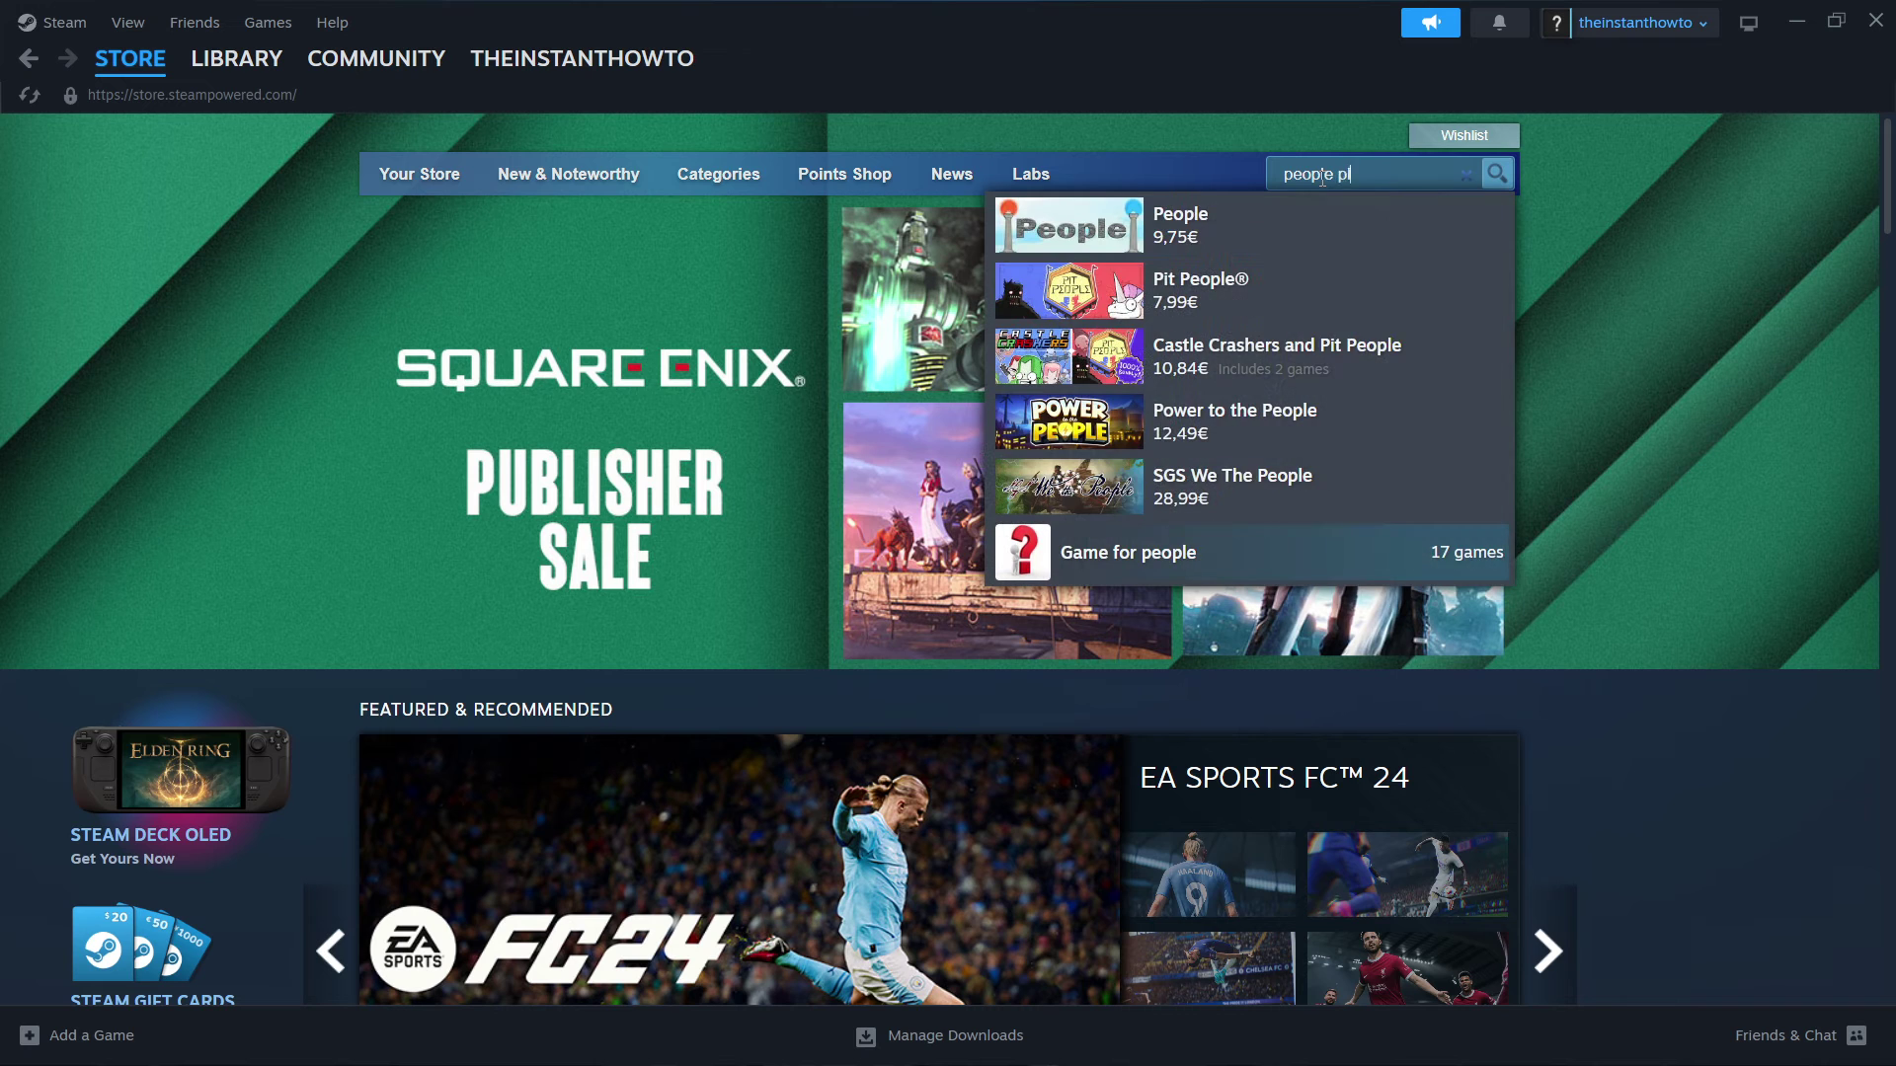
pyautogui.write('ayg')
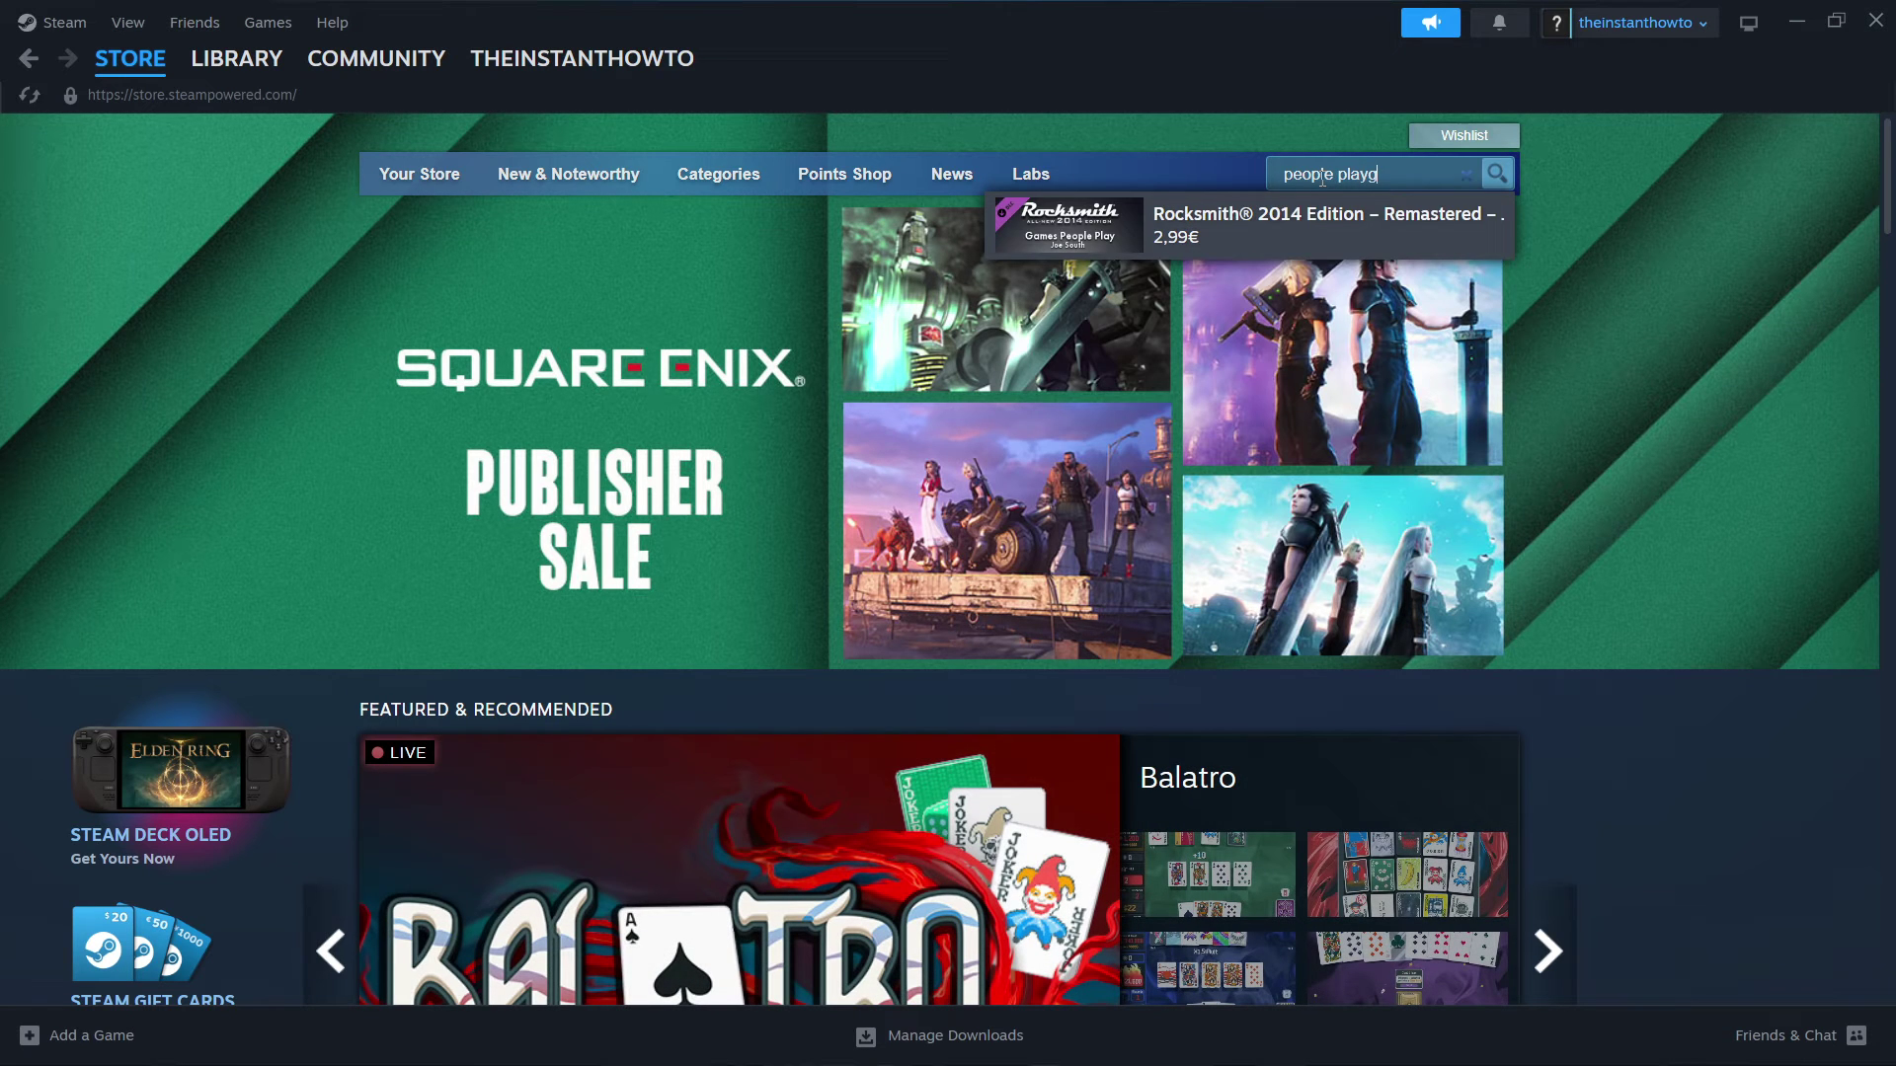
pyautogui.write('round')
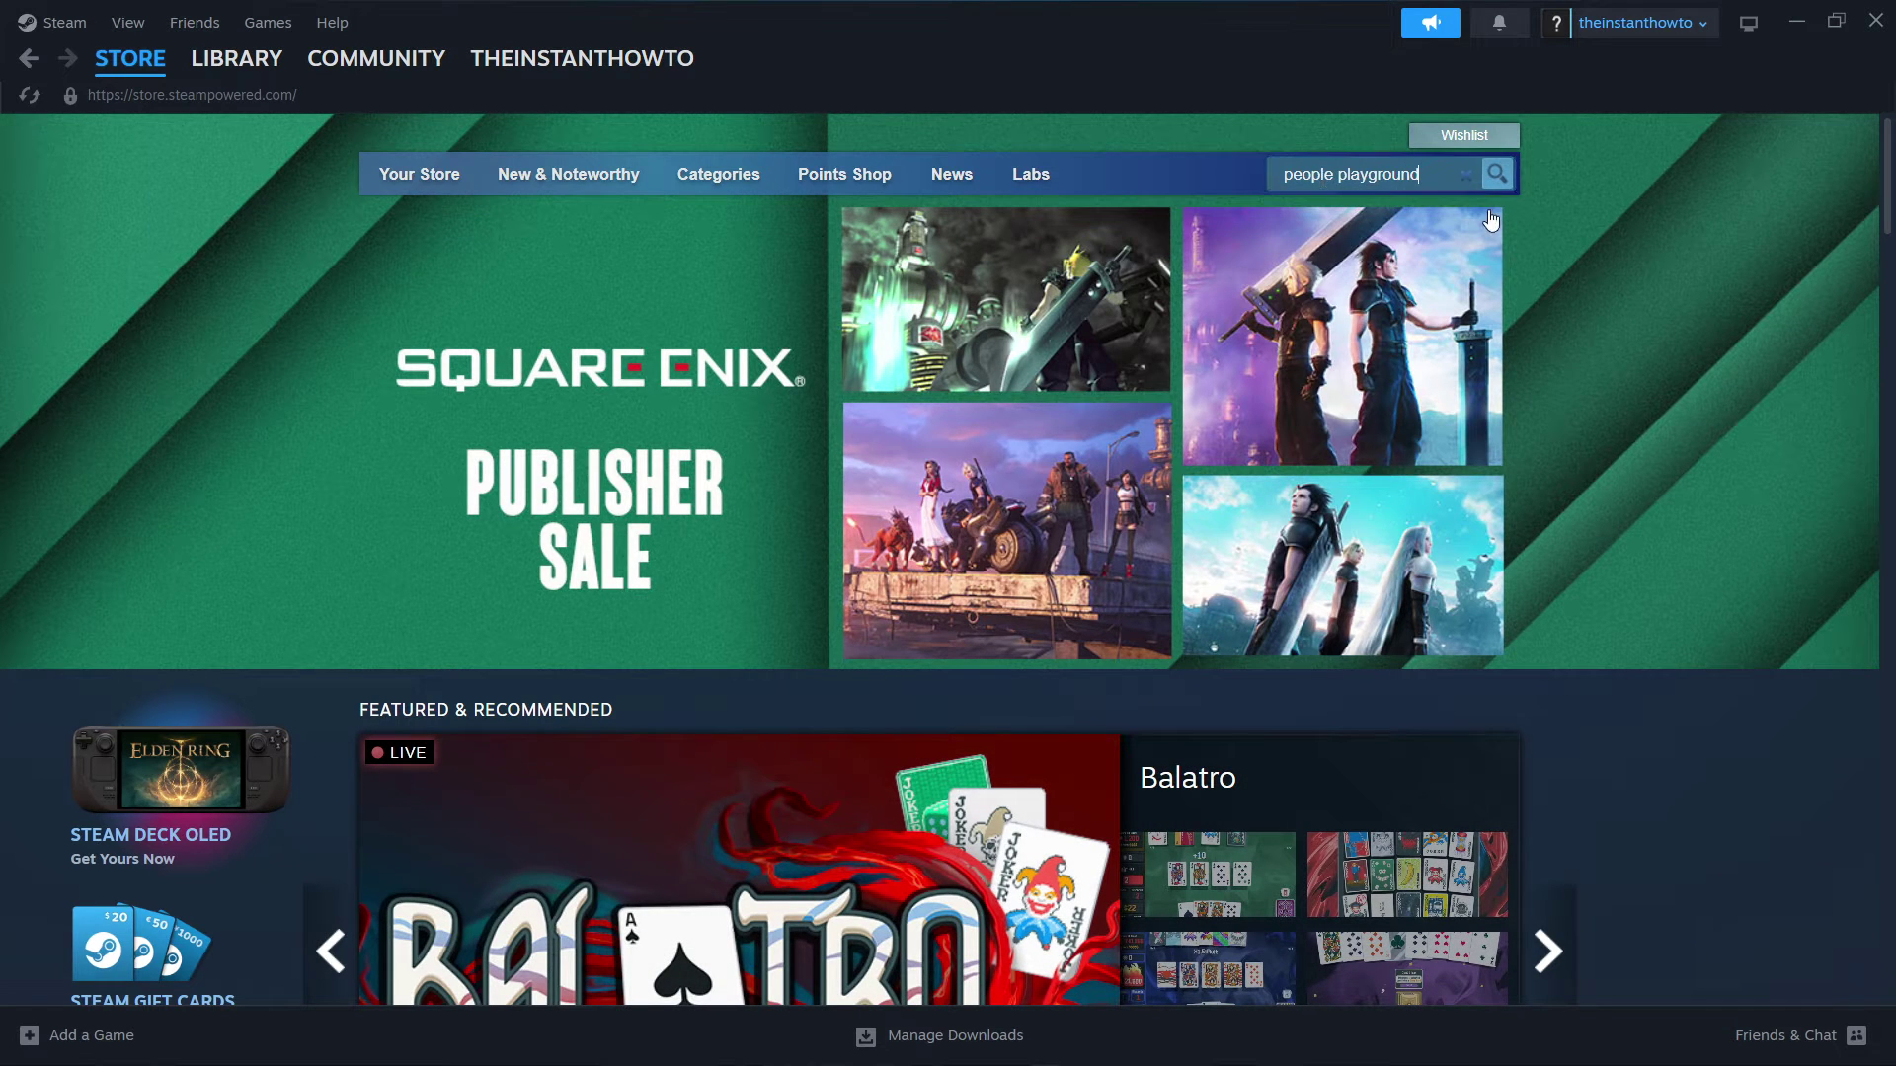
pyautogui.press('Return')
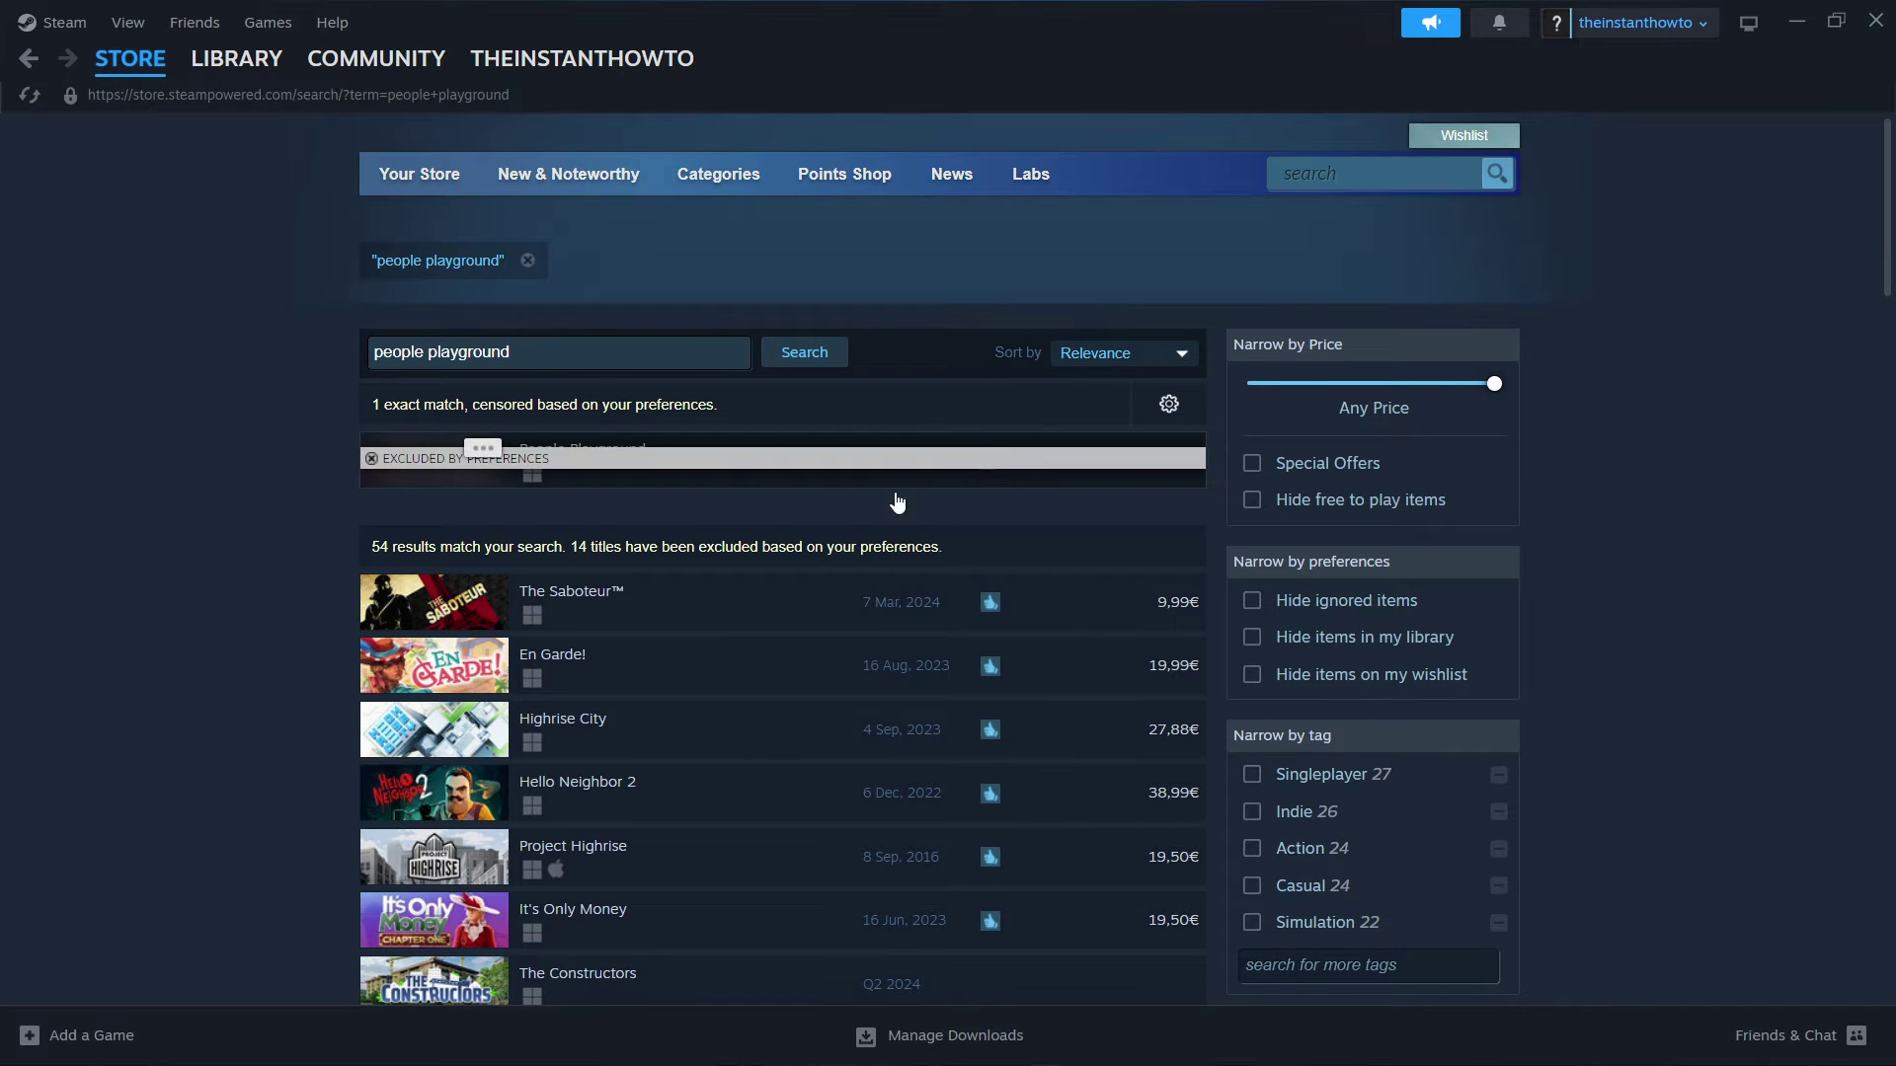
pyautogui.scroll(-2, 723, 623)
pyautogui.scroll(-2, 724, 622)
pyautogui.scroll(2, 682, 562)
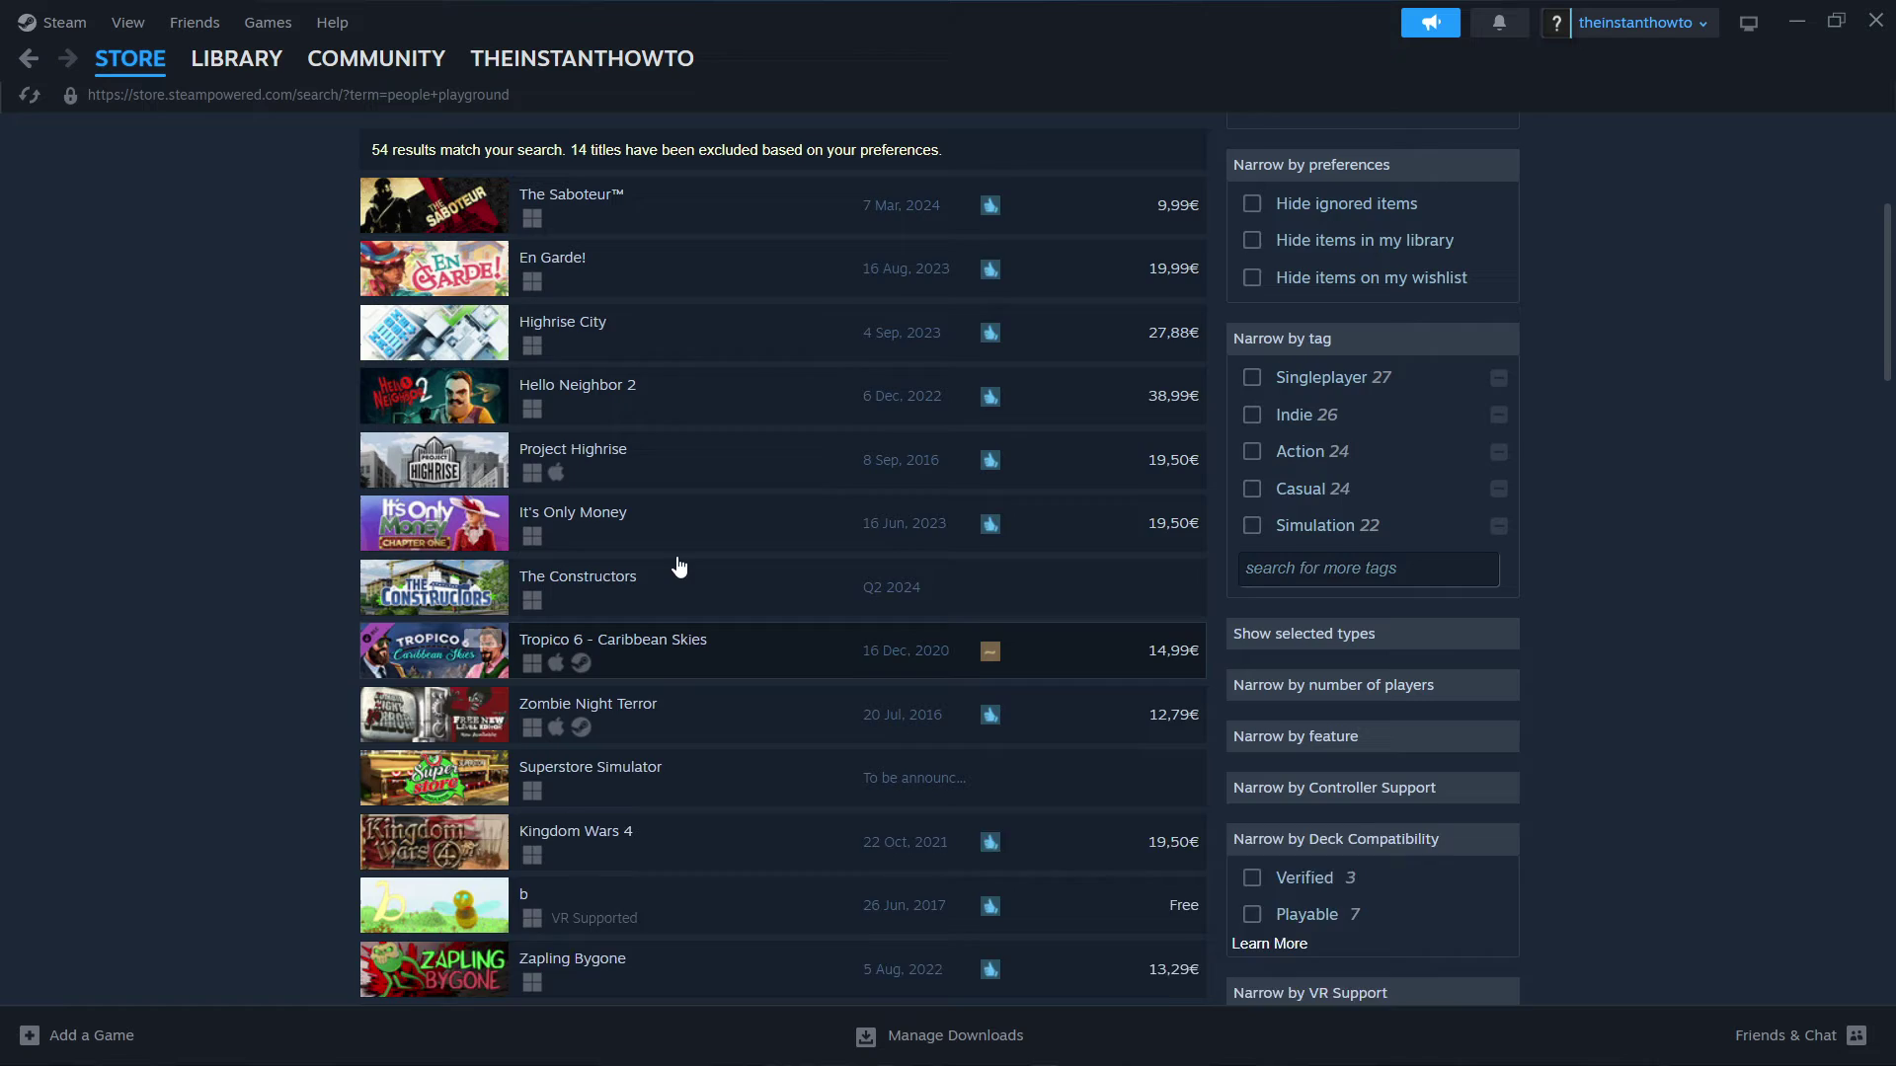
pyautogui.scroll(5, 681, 564)
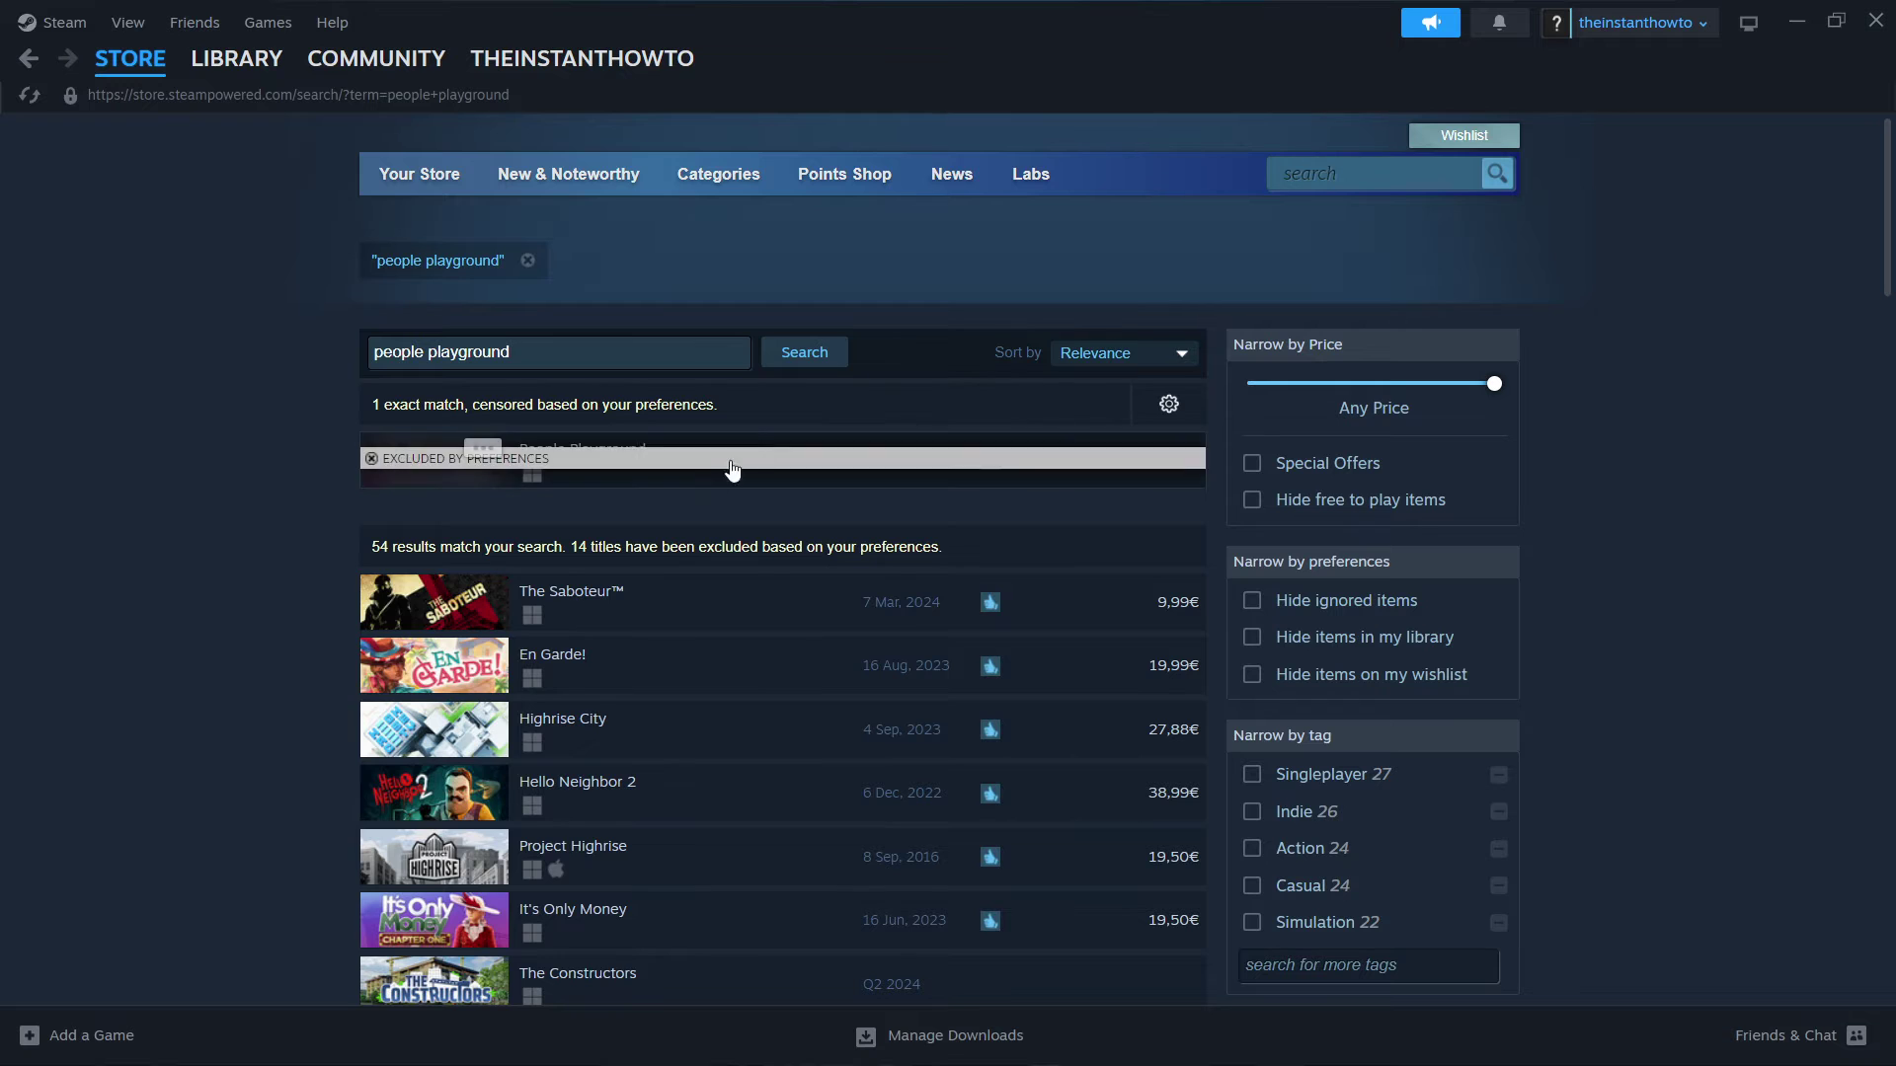
# Step: View unfiltered search results, toggle 'Hide ignored items', and open the excluded People Playground entry
pyautogui.moveTo(782, 463)
pyautogui.click(1177, 410)
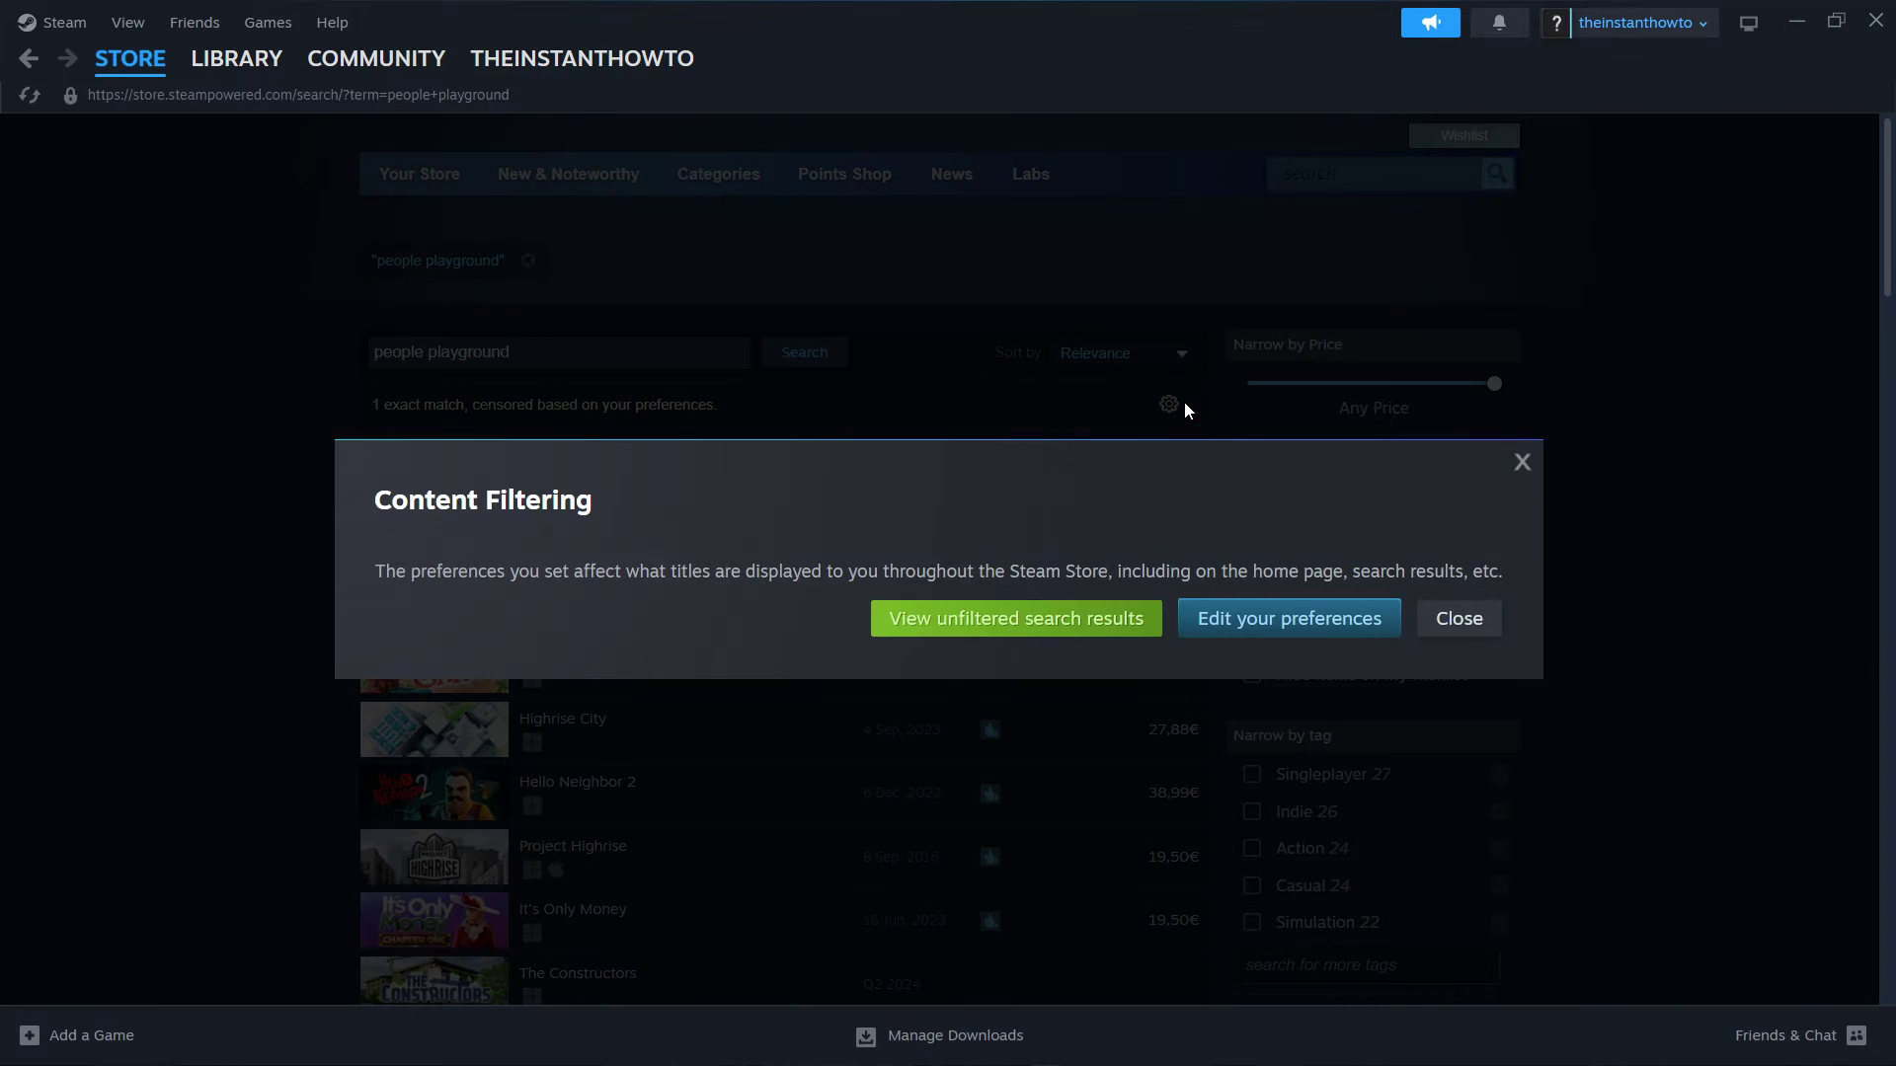
pyautogui.click(1015, 619)
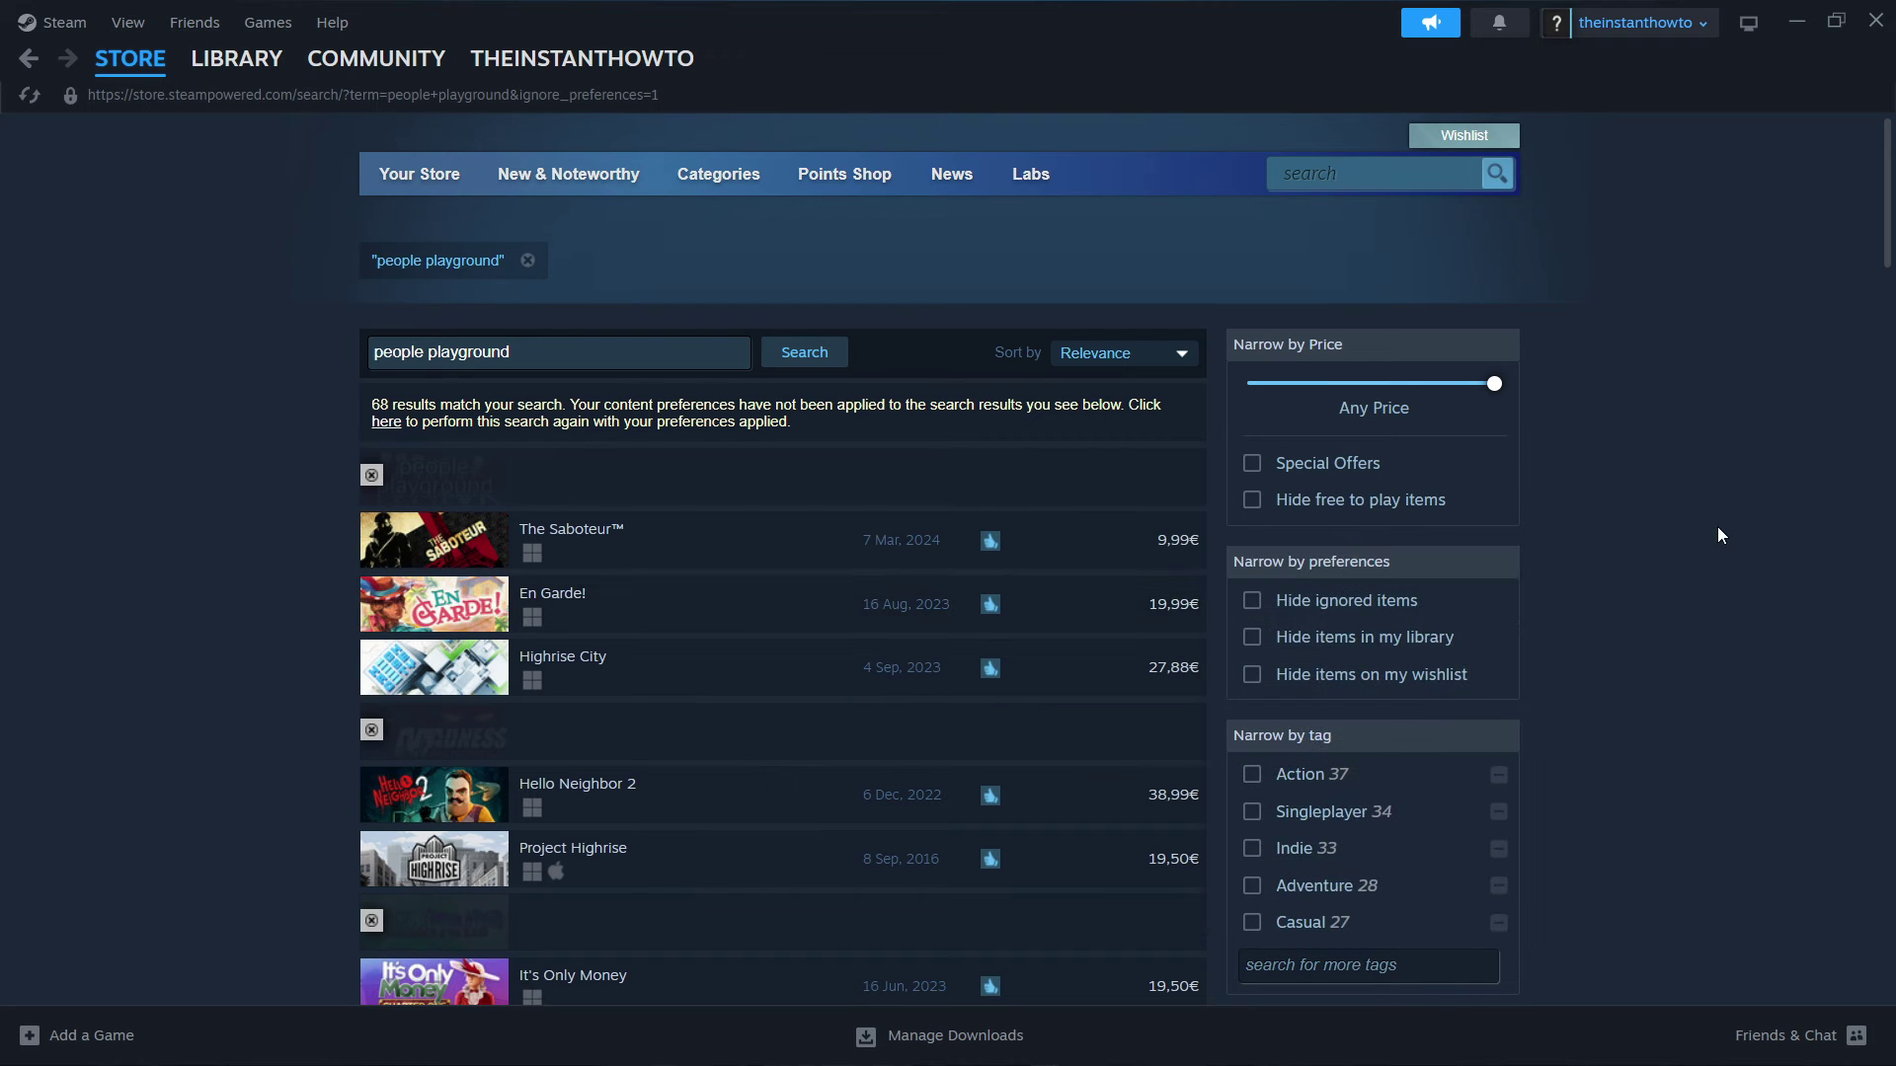
pyautogui.click(1254, 601)
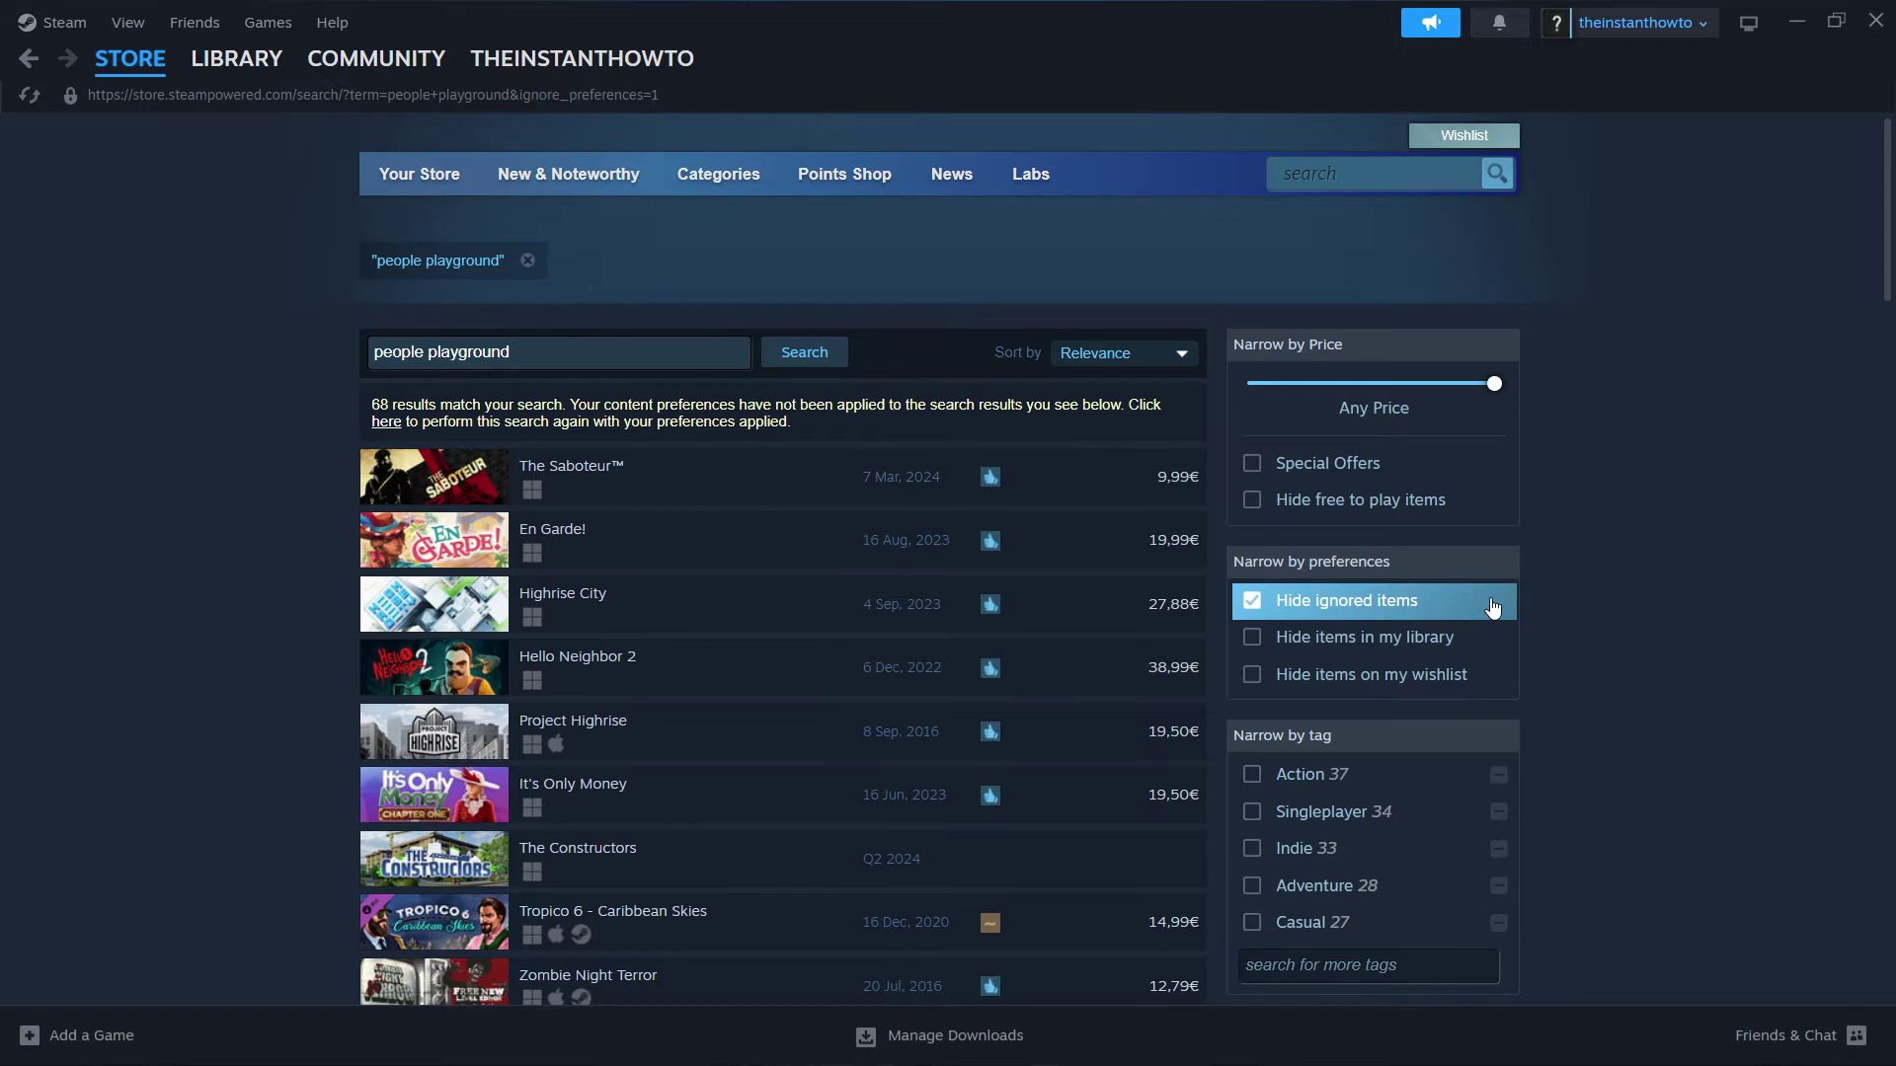
pyautogui.click(1253, 609)
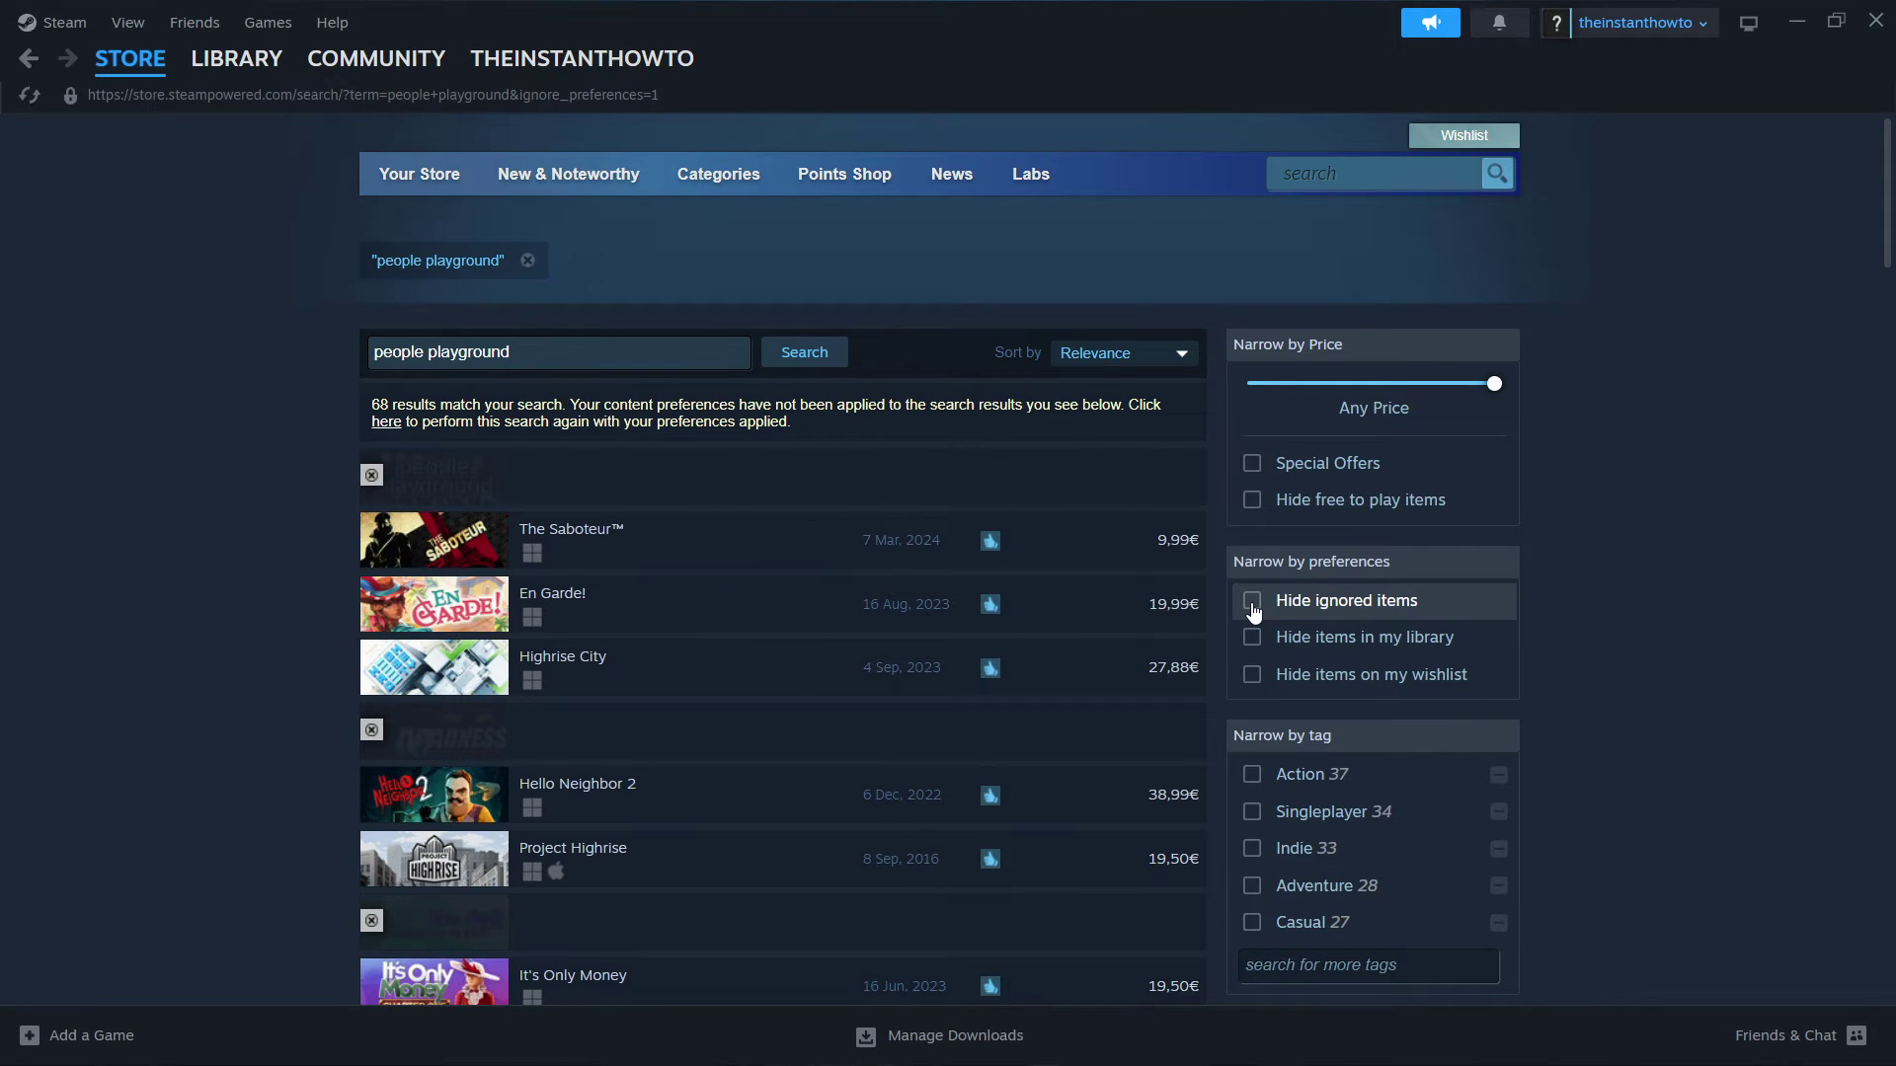
pyautogui.moveTo(738, 474)
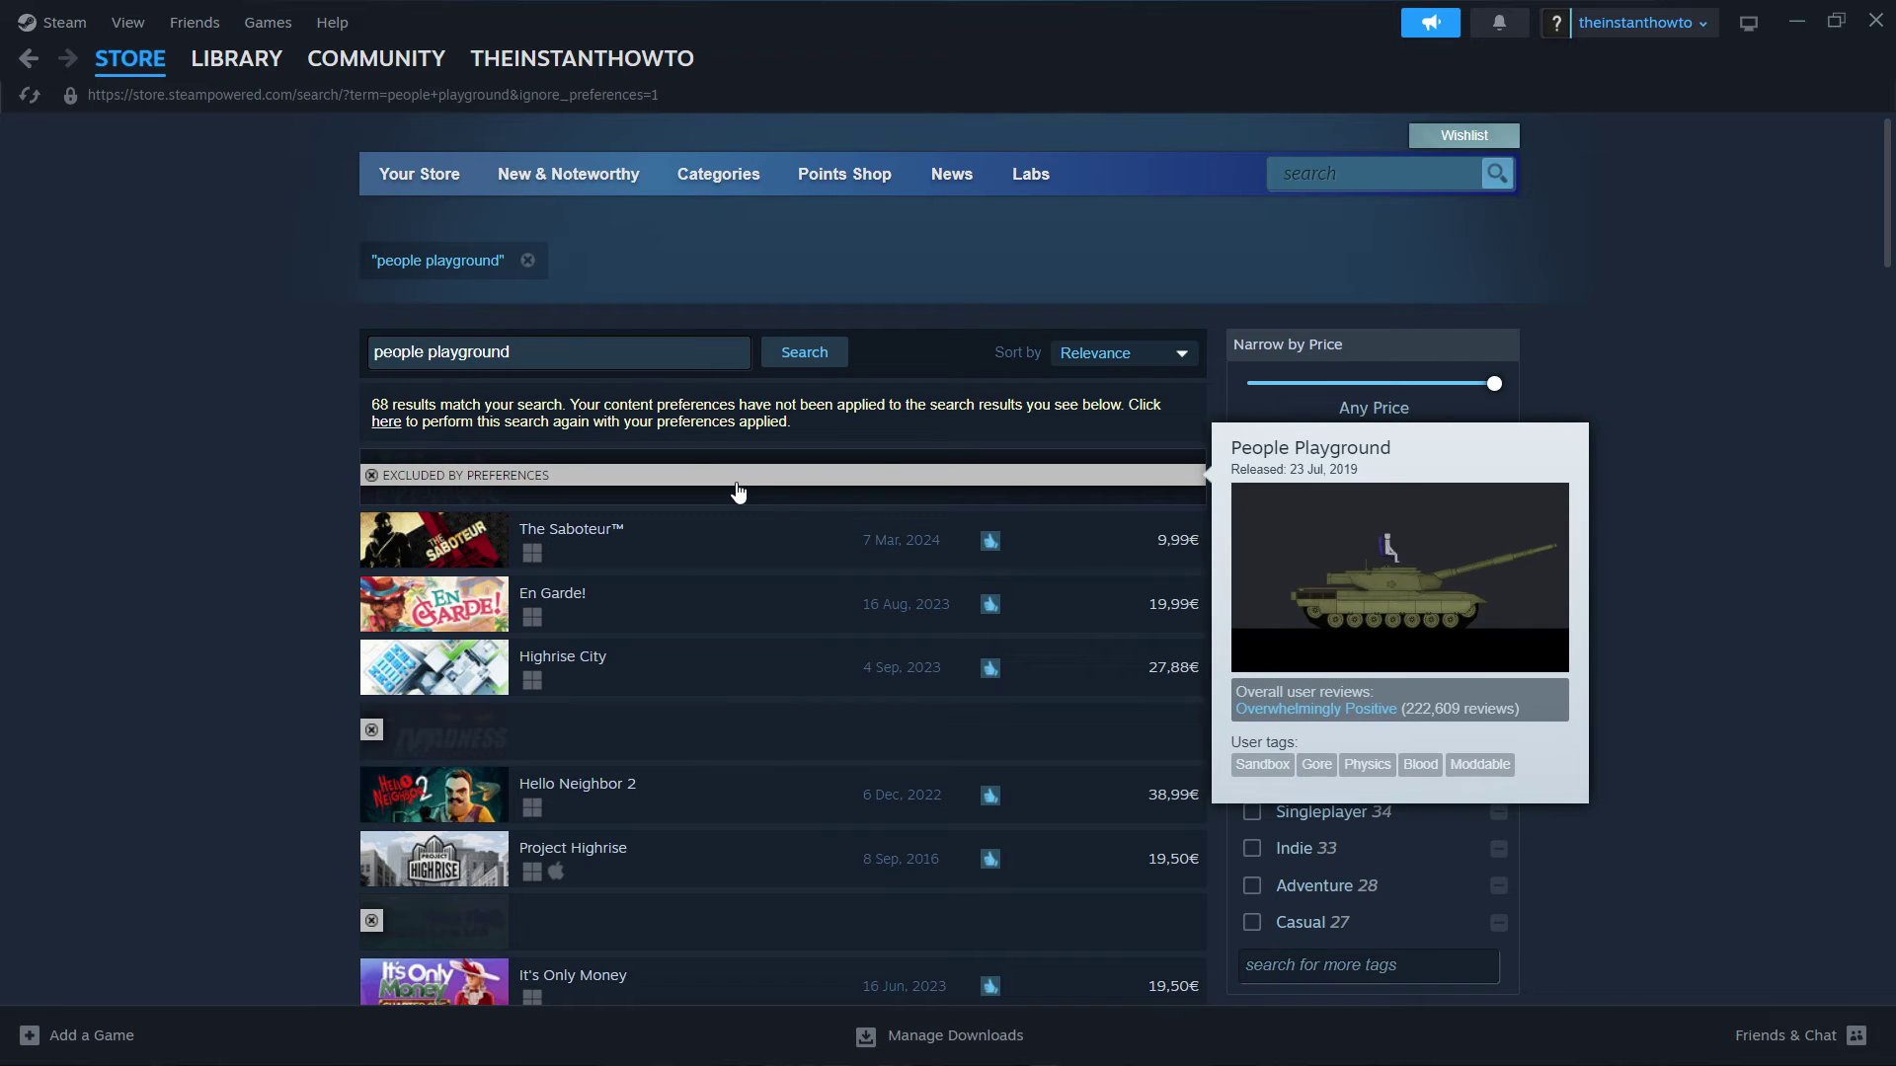
pyautogui.click(882, 474)
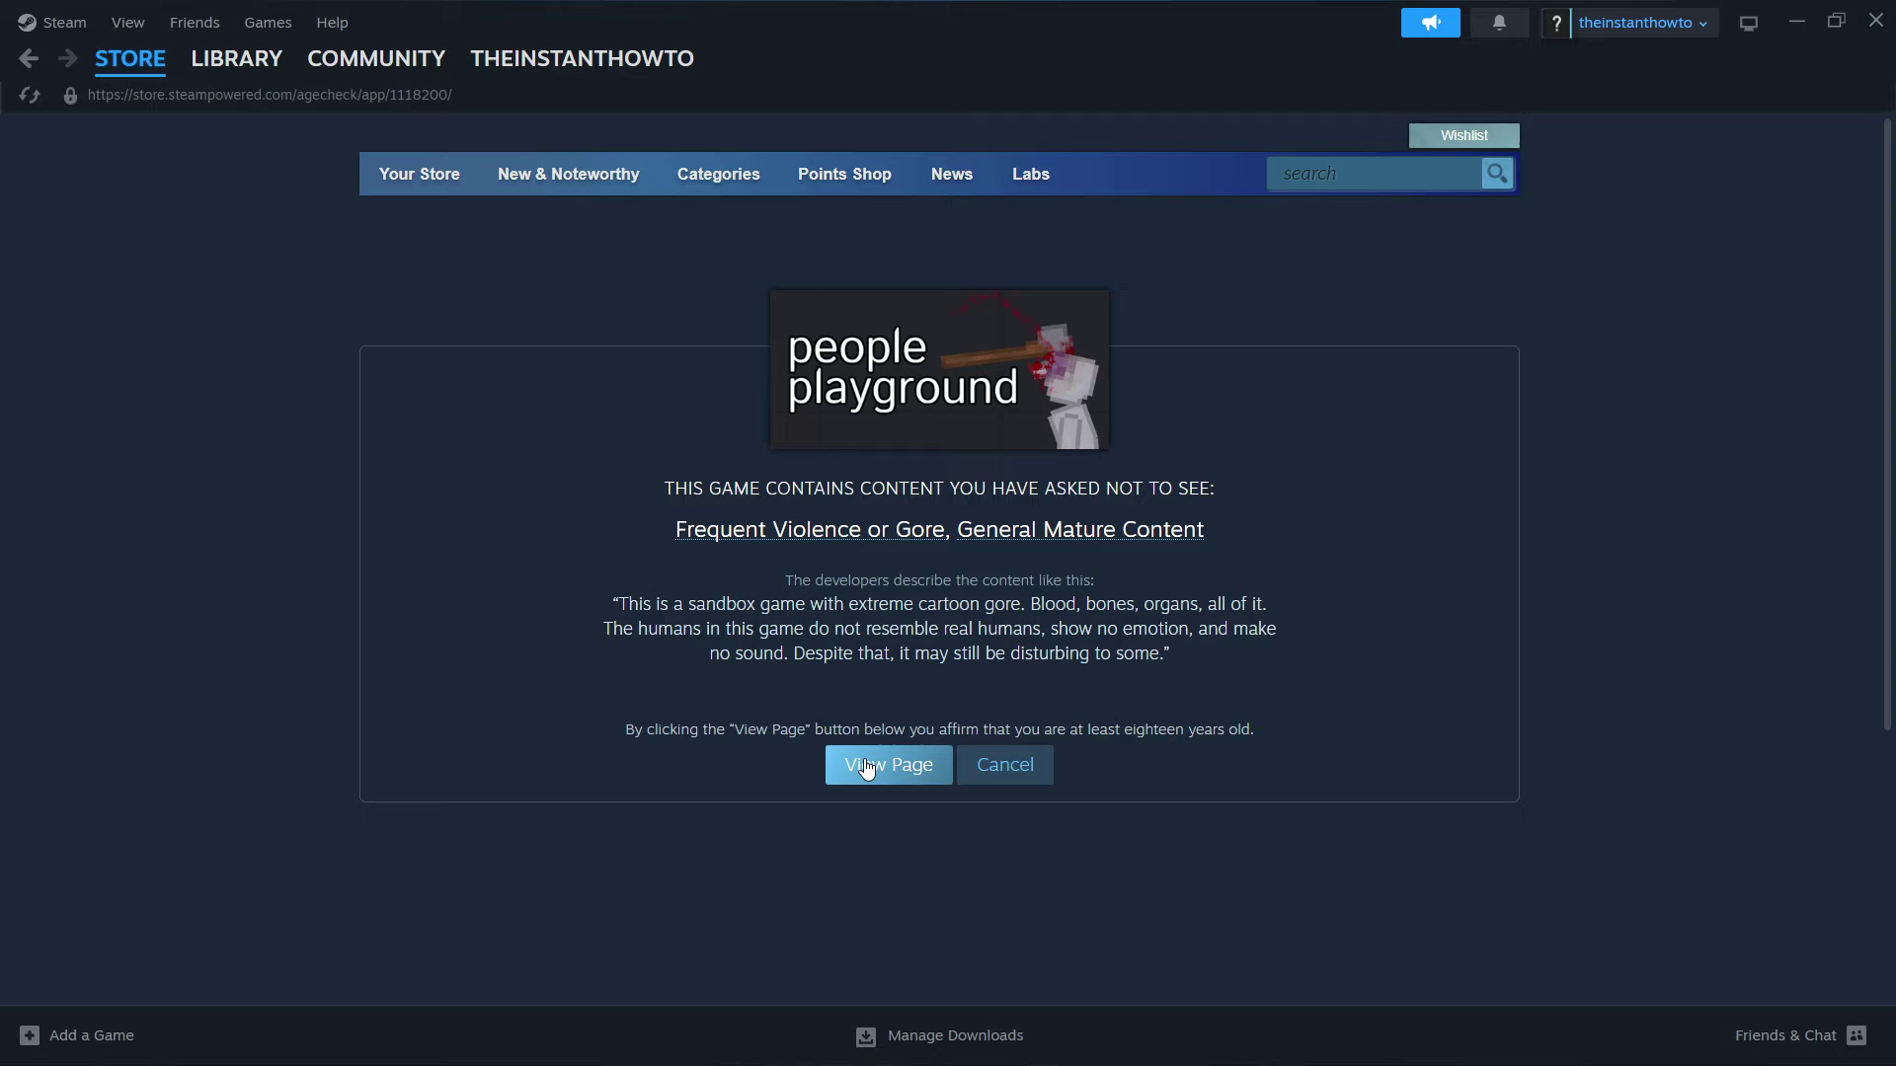
# Step: Pass the age check and reach the 'Buy People Playground' section priced 8,19€
pyautogui.click(866, 765)
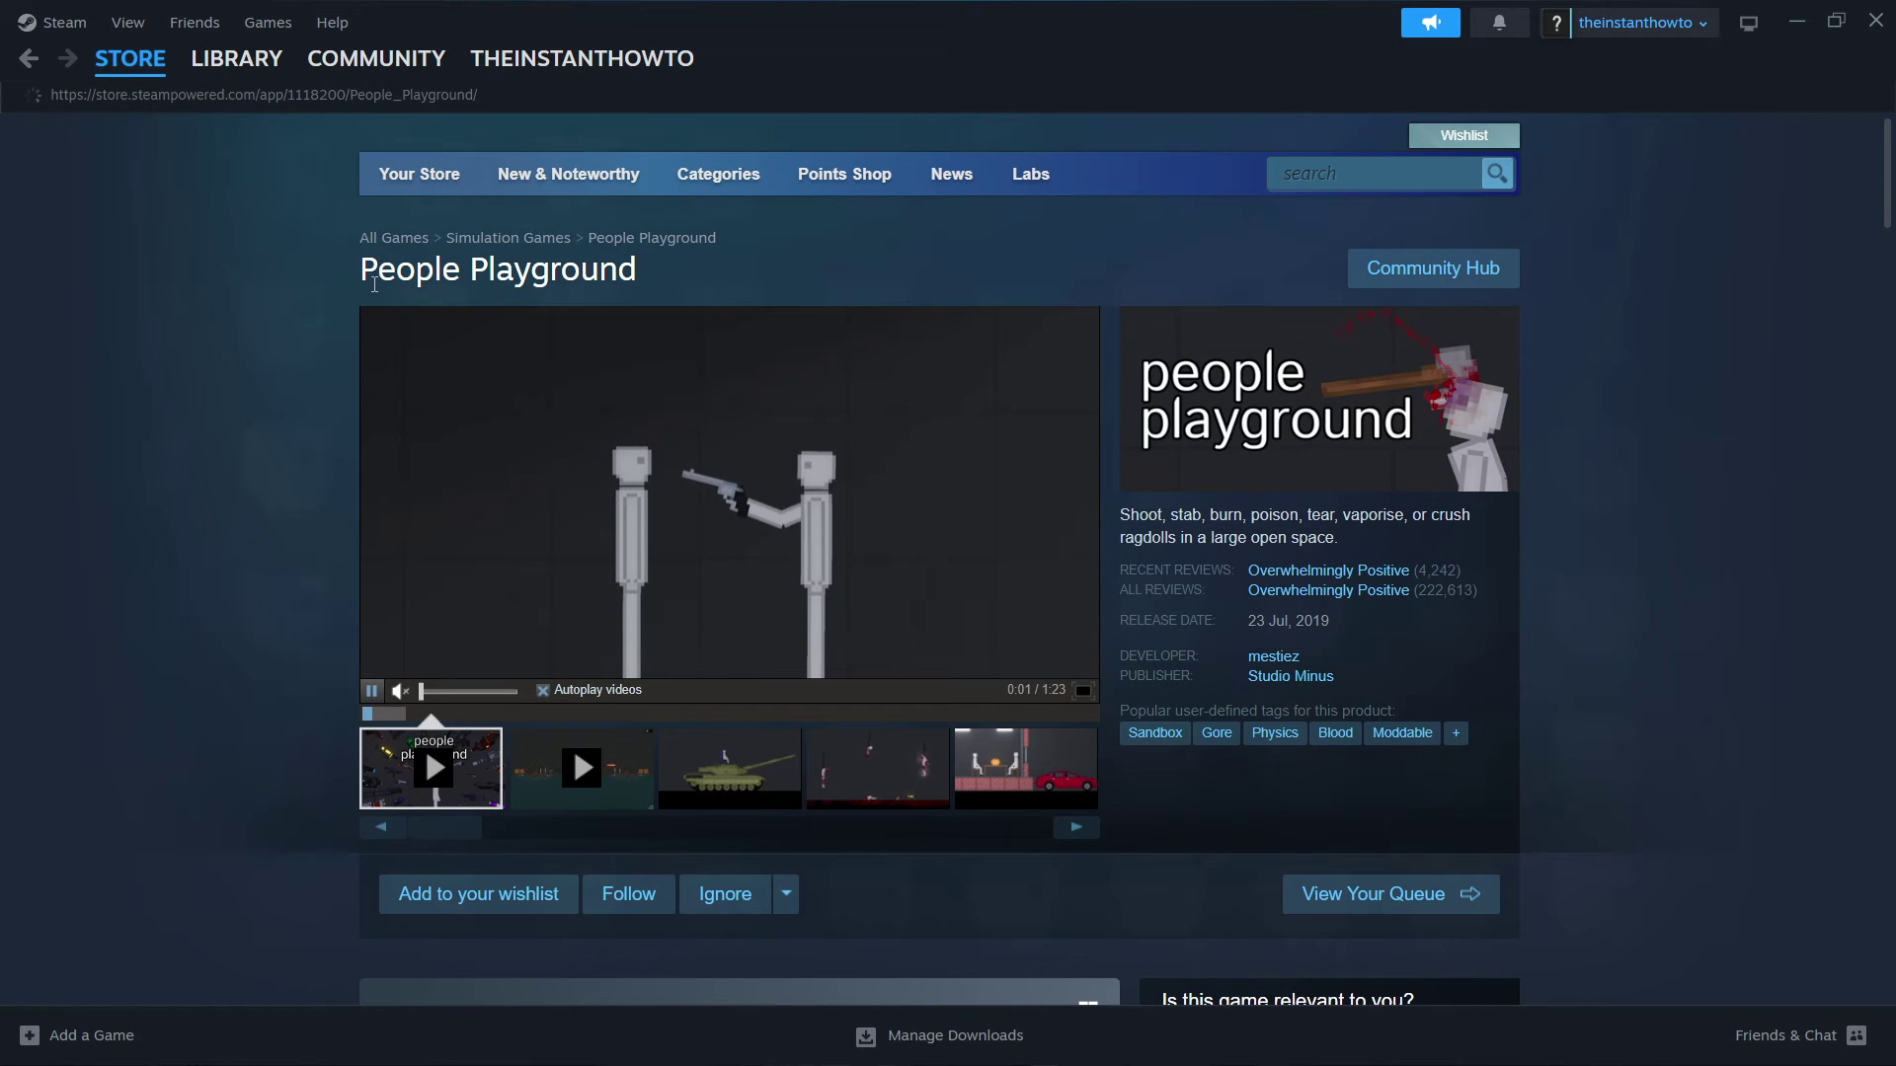
pyautogui.moveTo(360, 270); pyautogui.dragTo(670, 282)
pyautogui.click(672, 284)
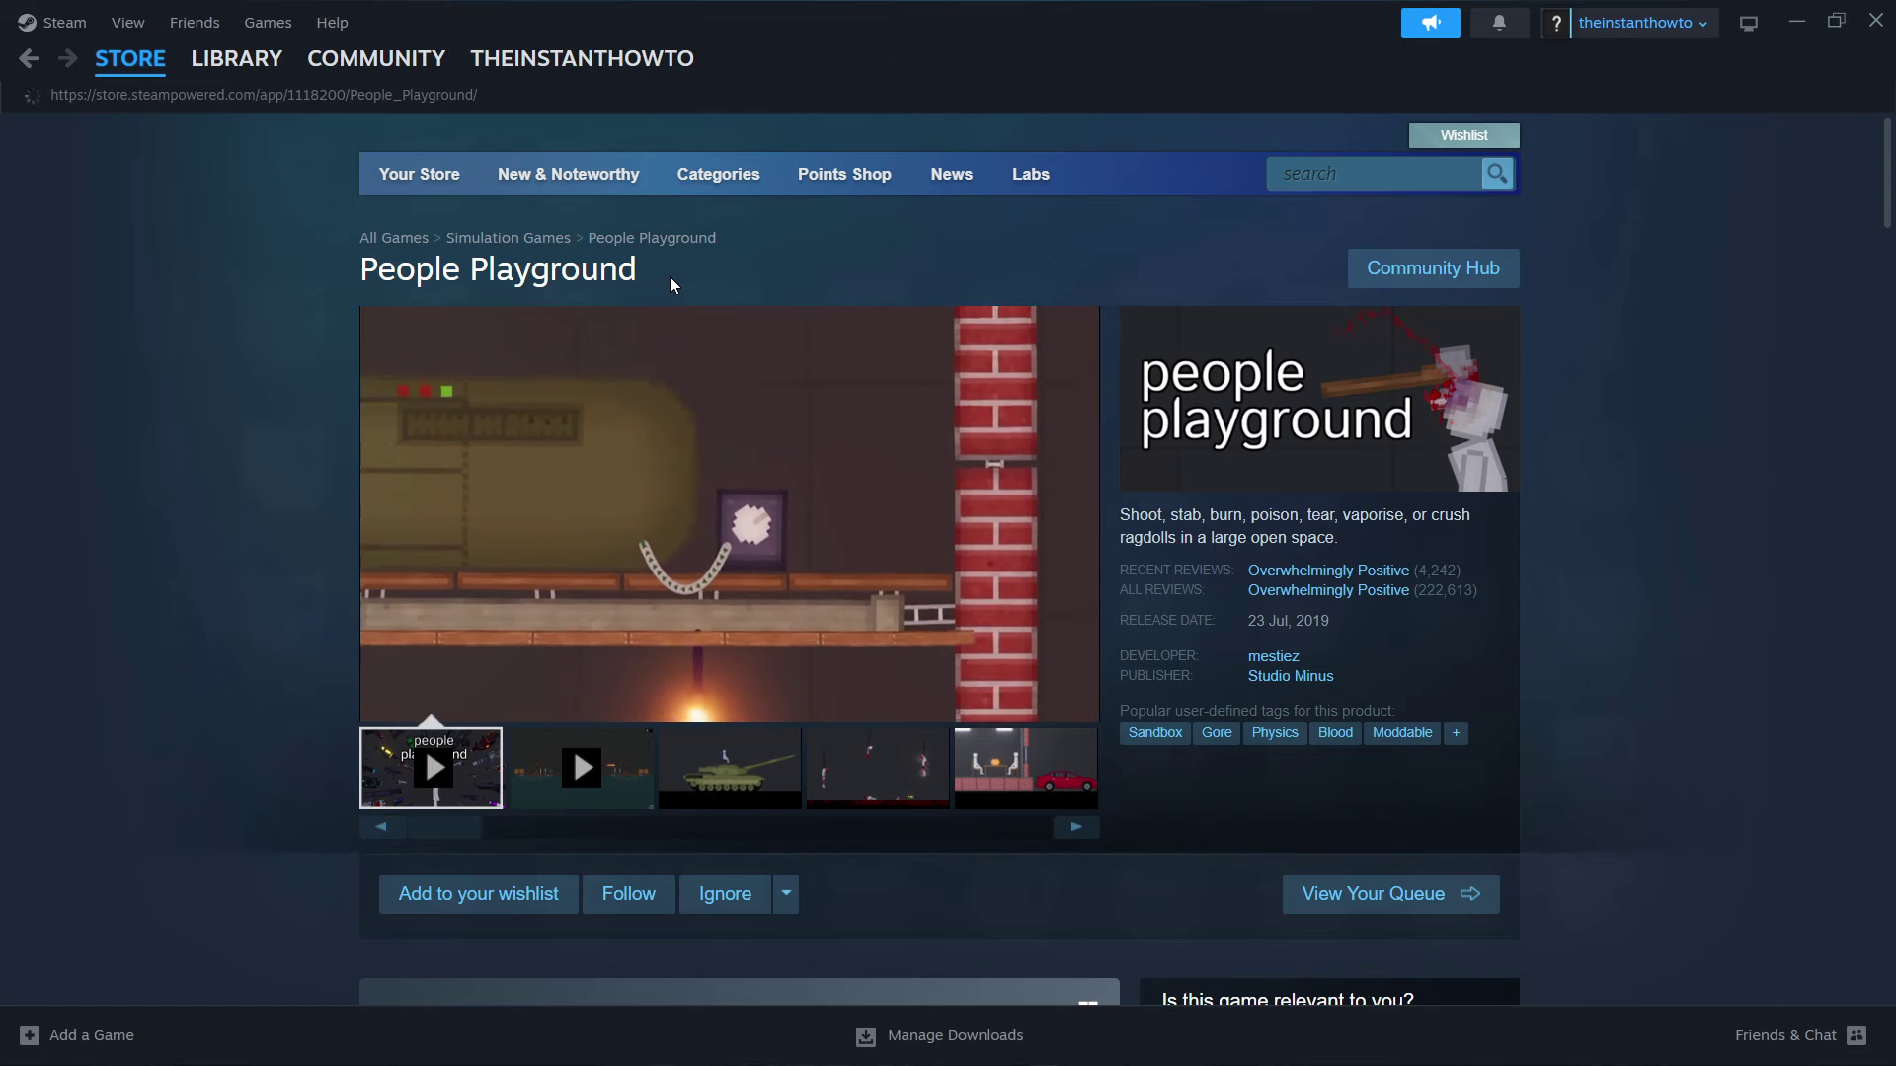
pyautogui.scroll(-1, 277, 372)
pyautogui.scroll(-5, 277, 372)
pyautogui.scroll(-1, 283, 375)
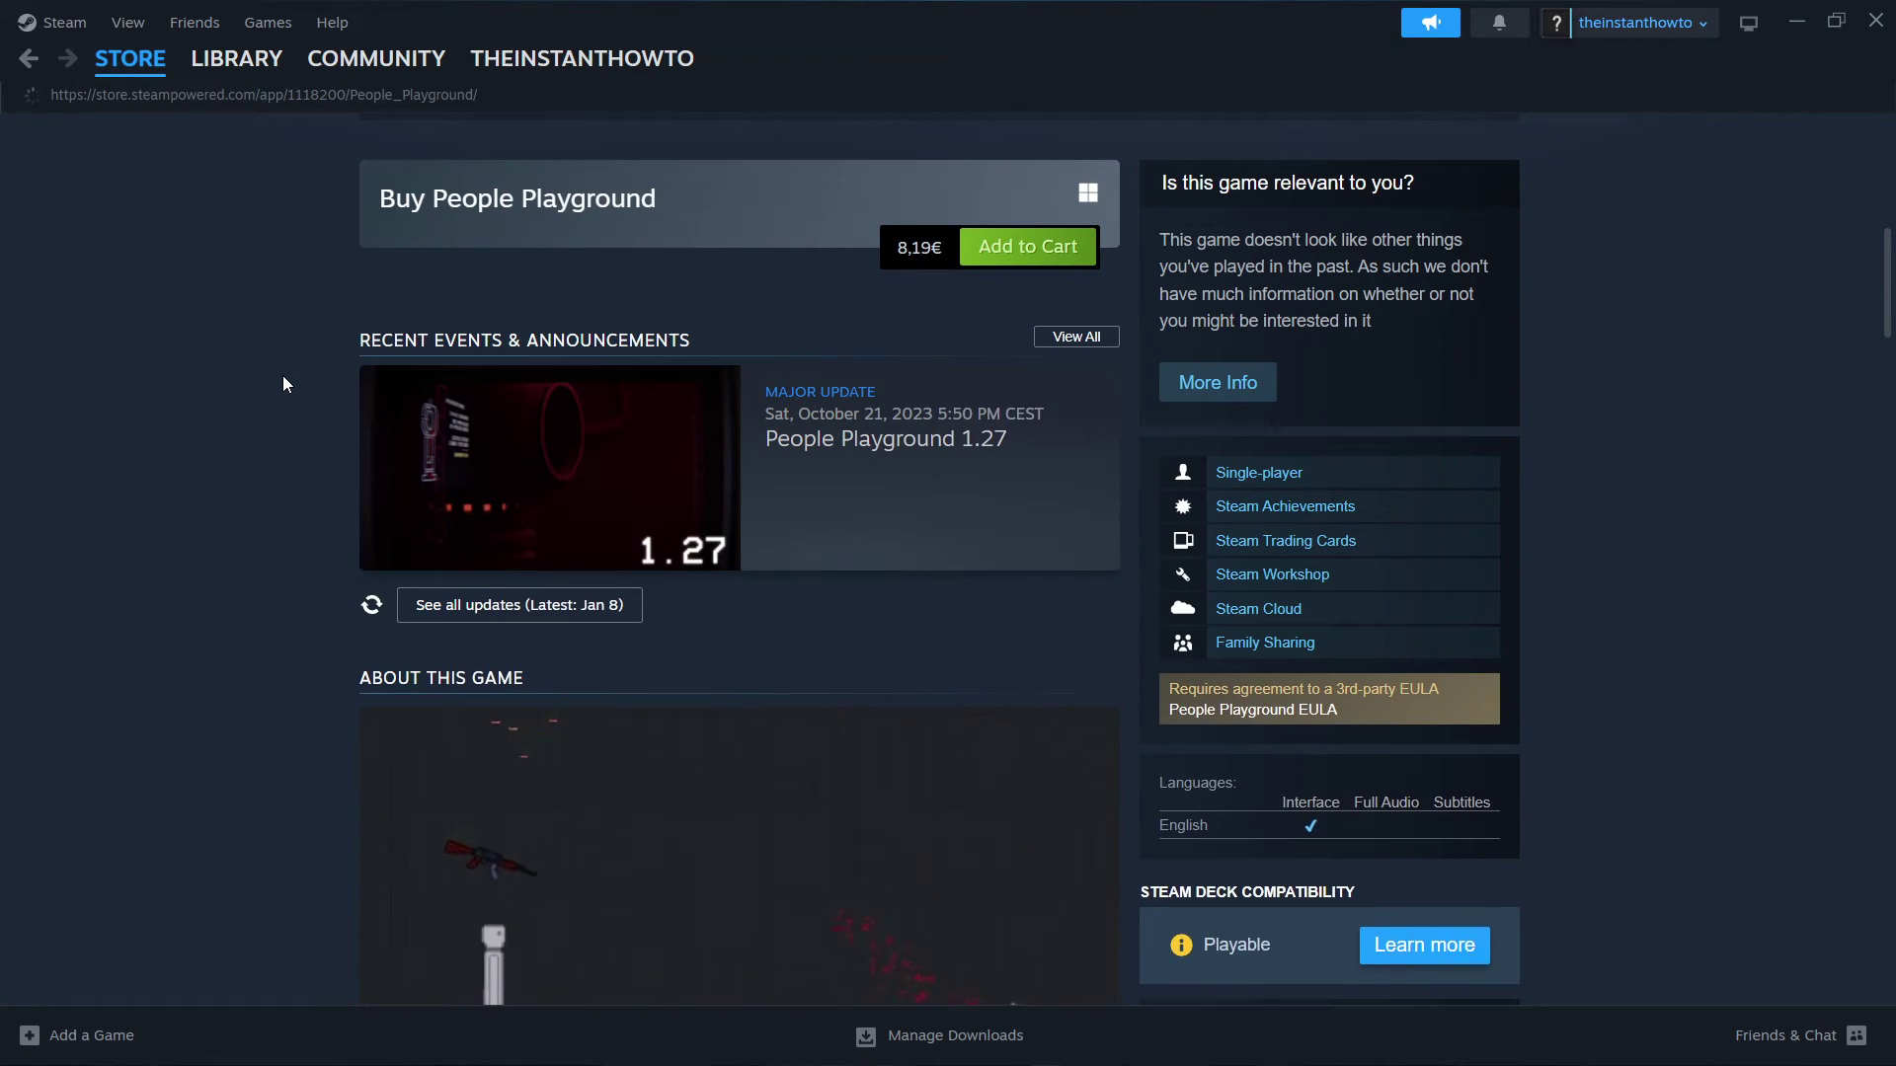
pyautogui.scroll(1, 282, 374)
pyautogui.moveTo(374, 277); pyautogui.dragTo(653, 277)
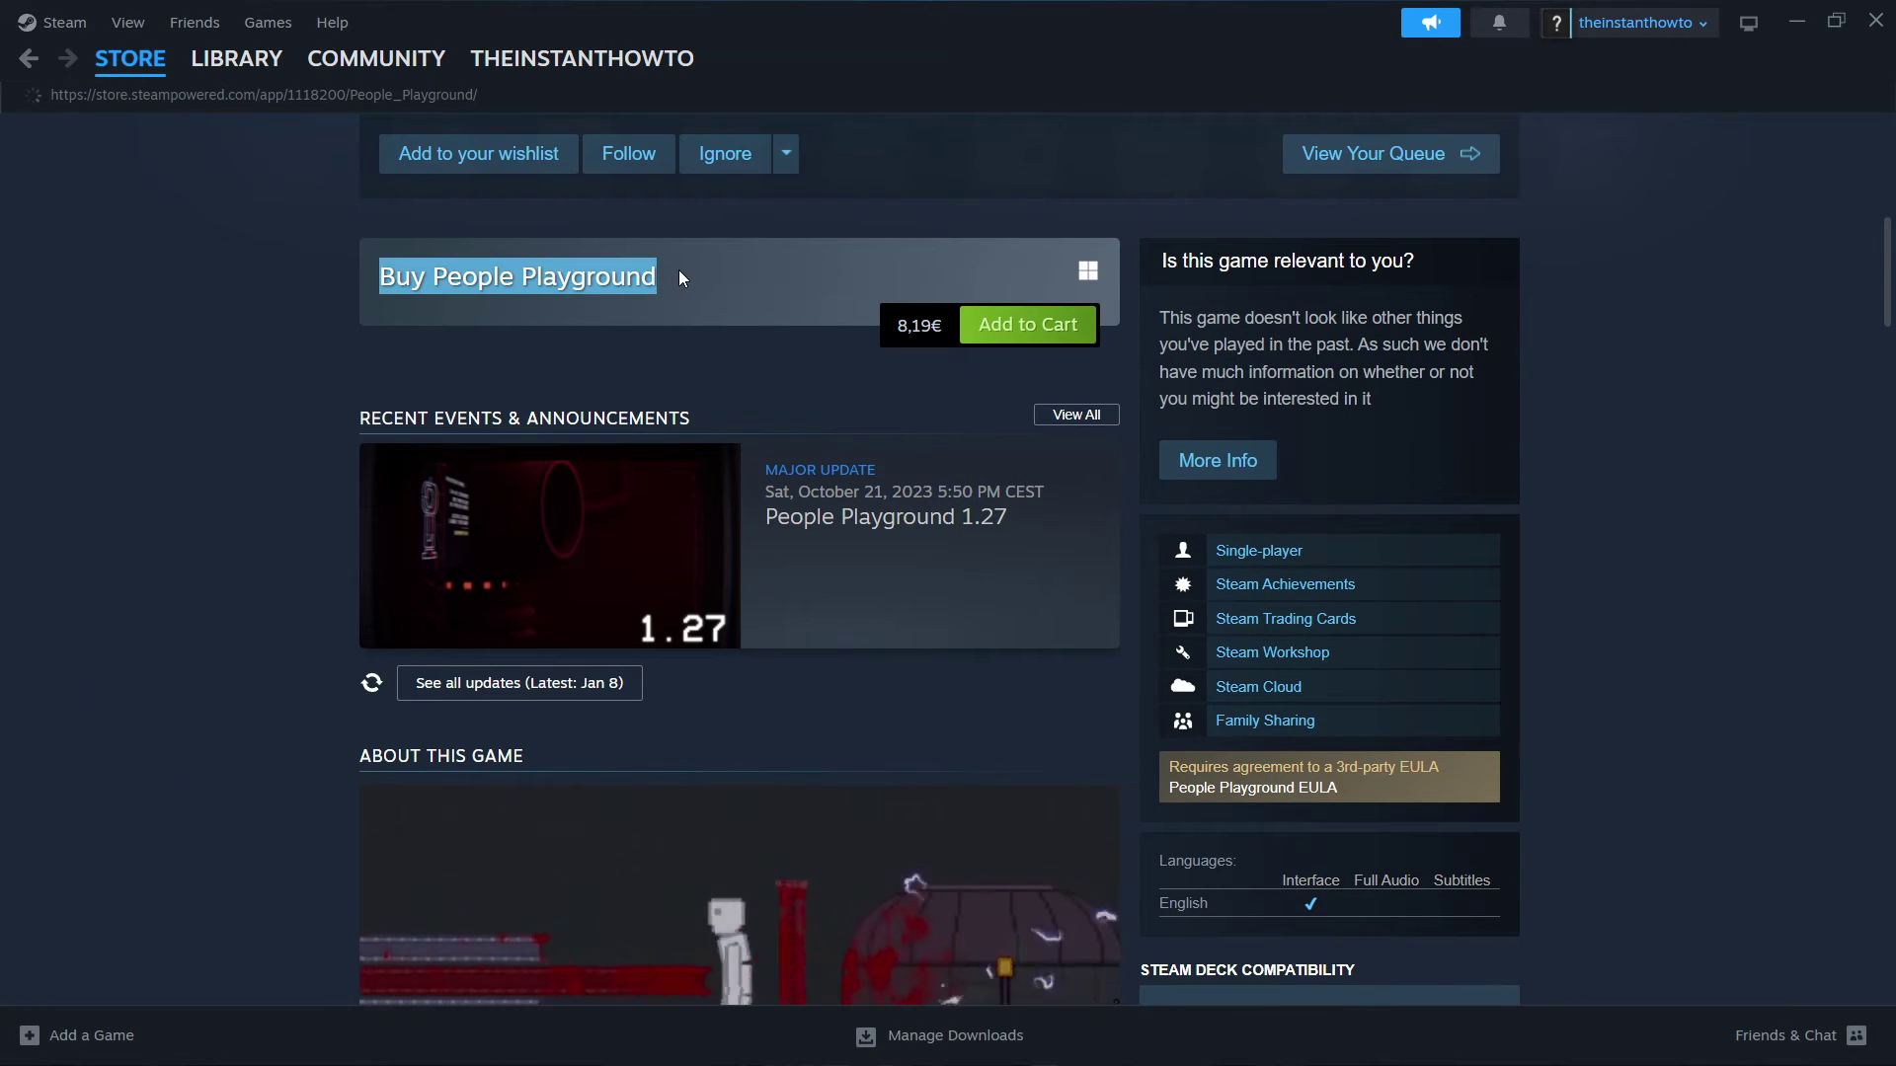
pyautogui.click(678, 270)
pyautogui.scroll(1, 1037, 352)
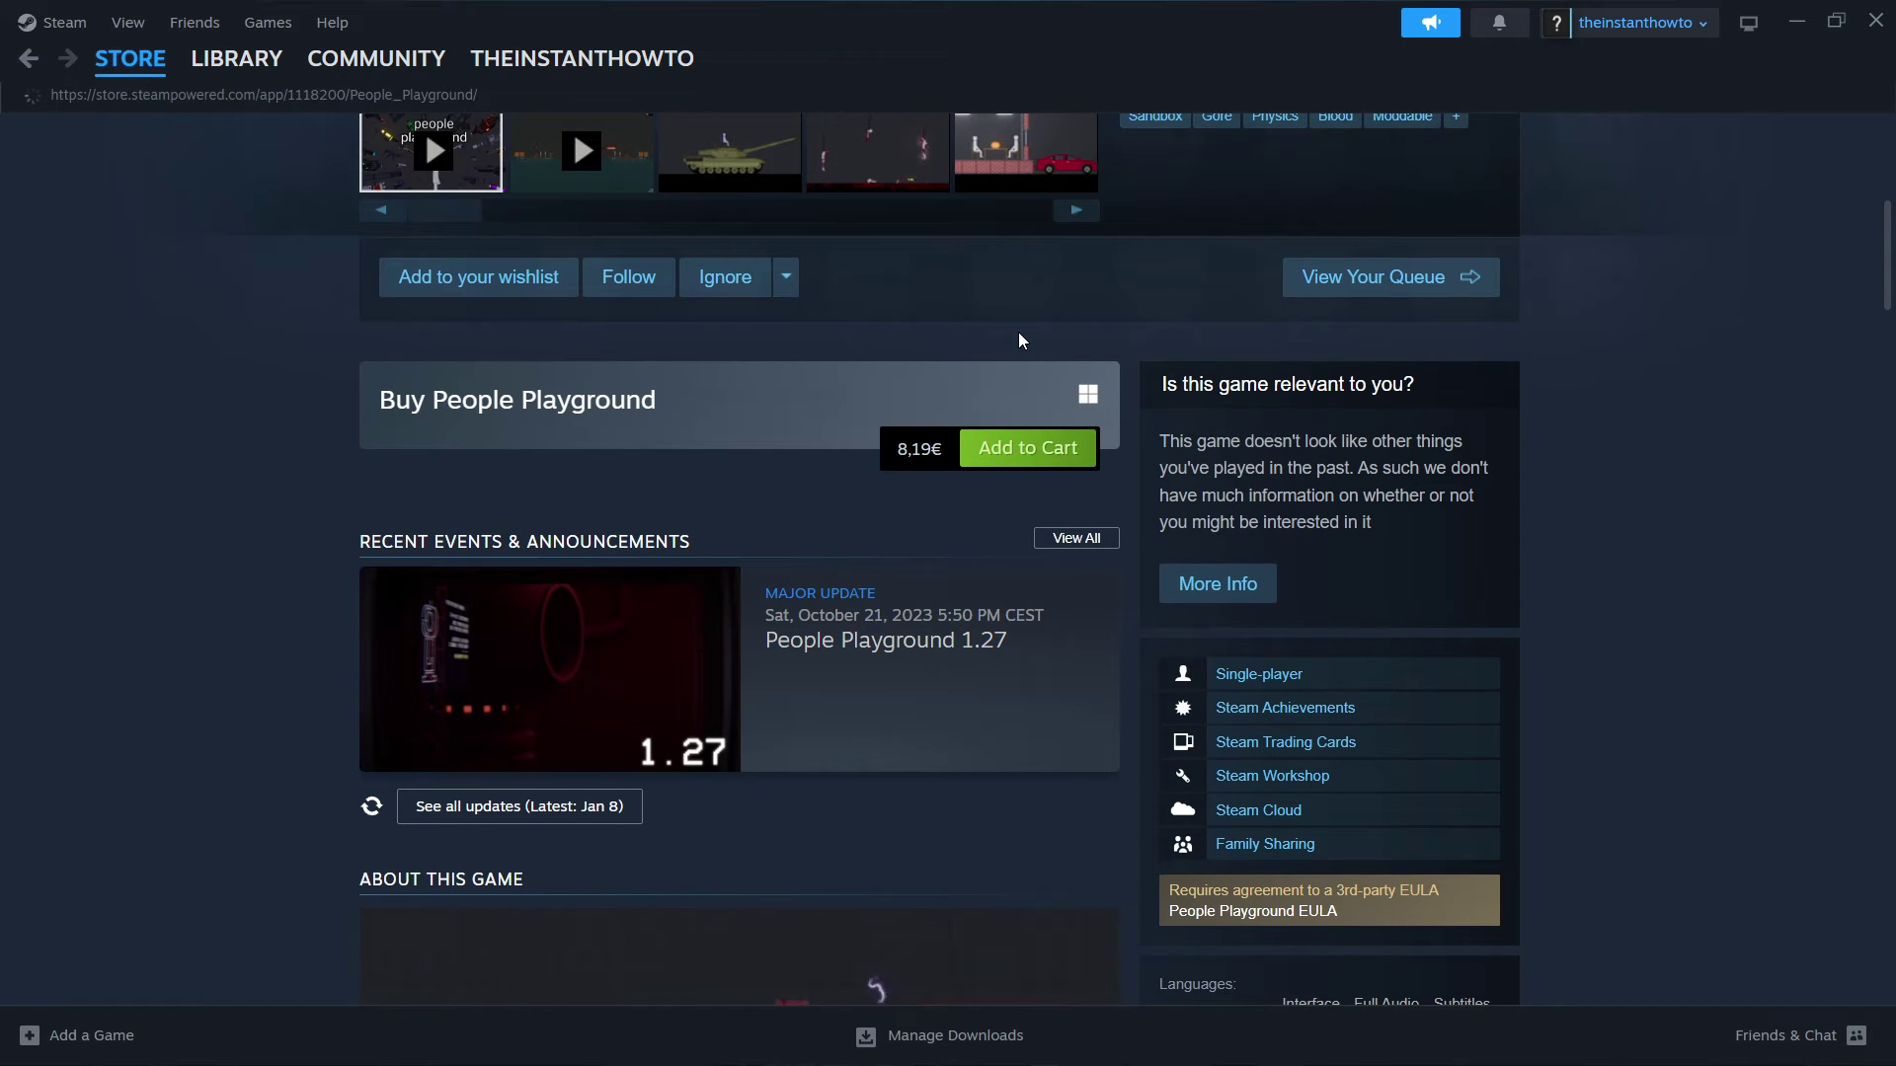
# Step: Add People Playground (8,19€) to the cart, keep 'For my account', and continue to payment
pyautogui.click(1033, 459)
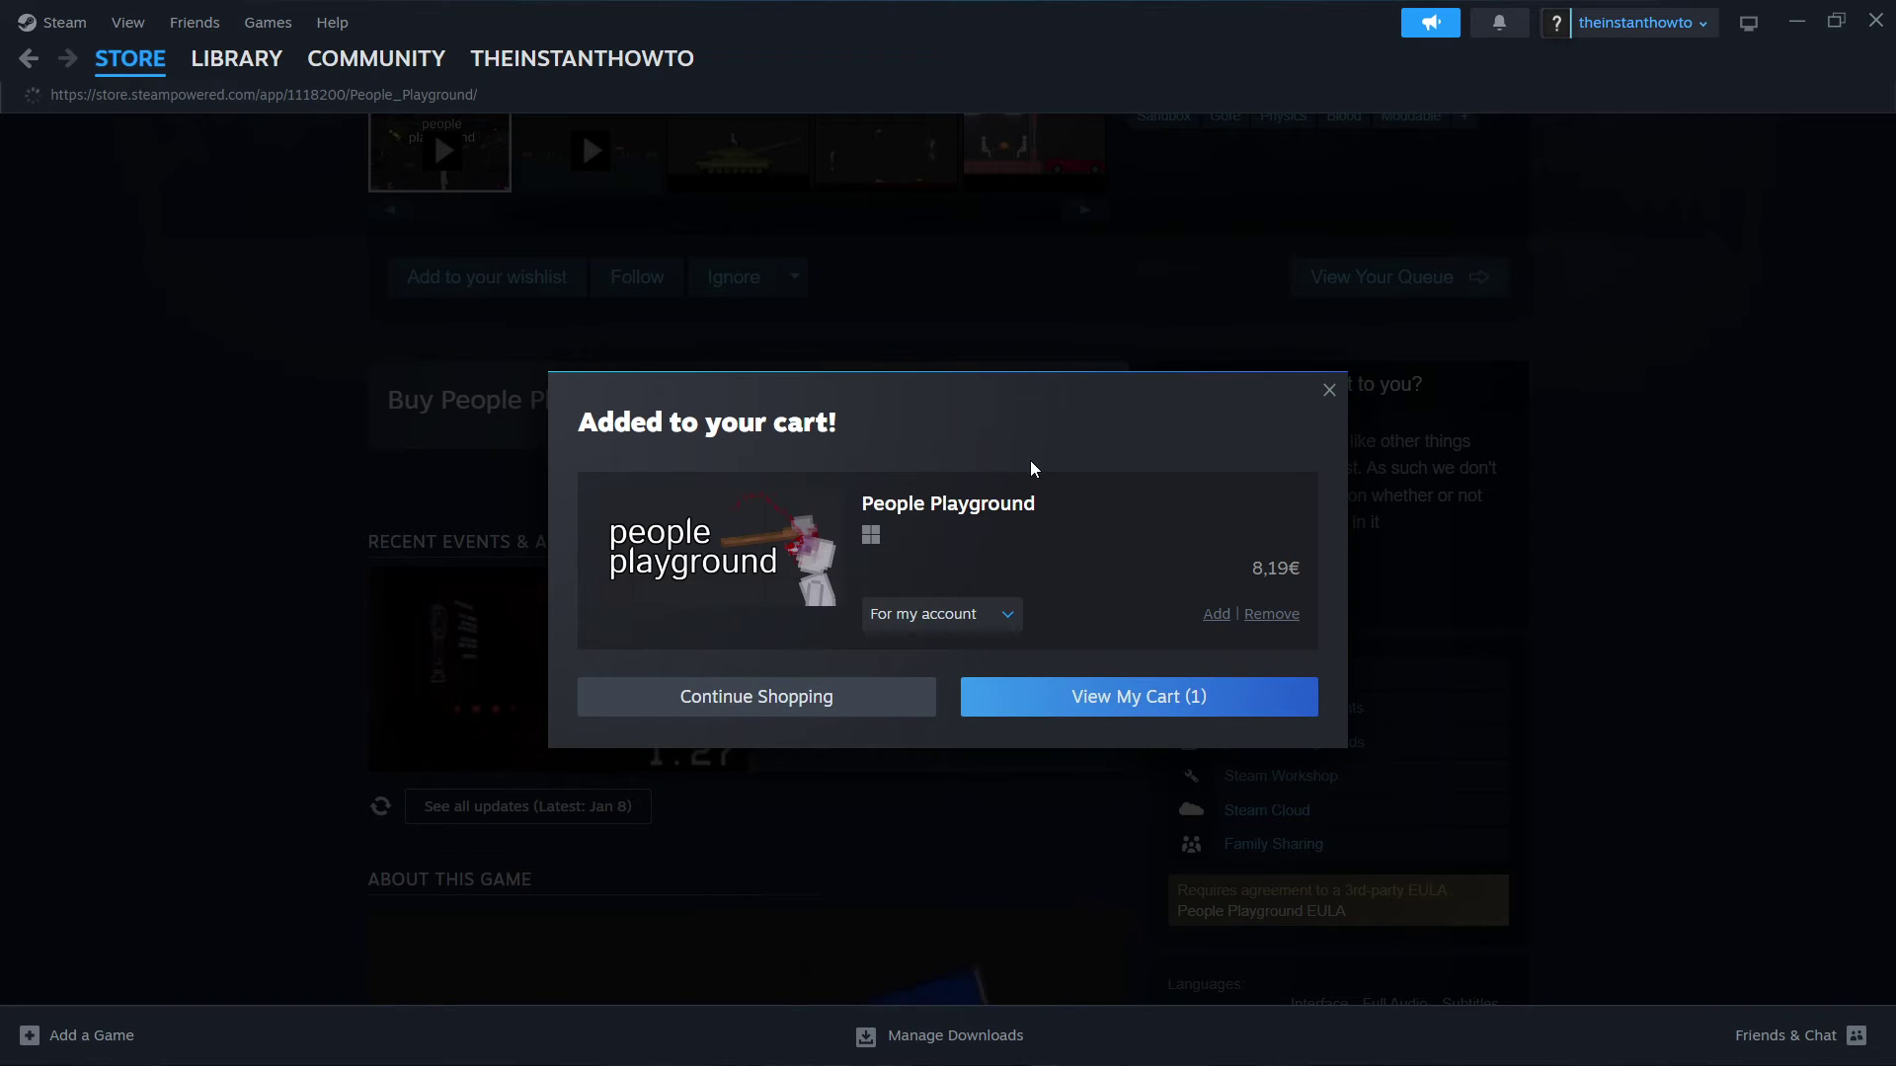
pyautogui.click(1147, 701)
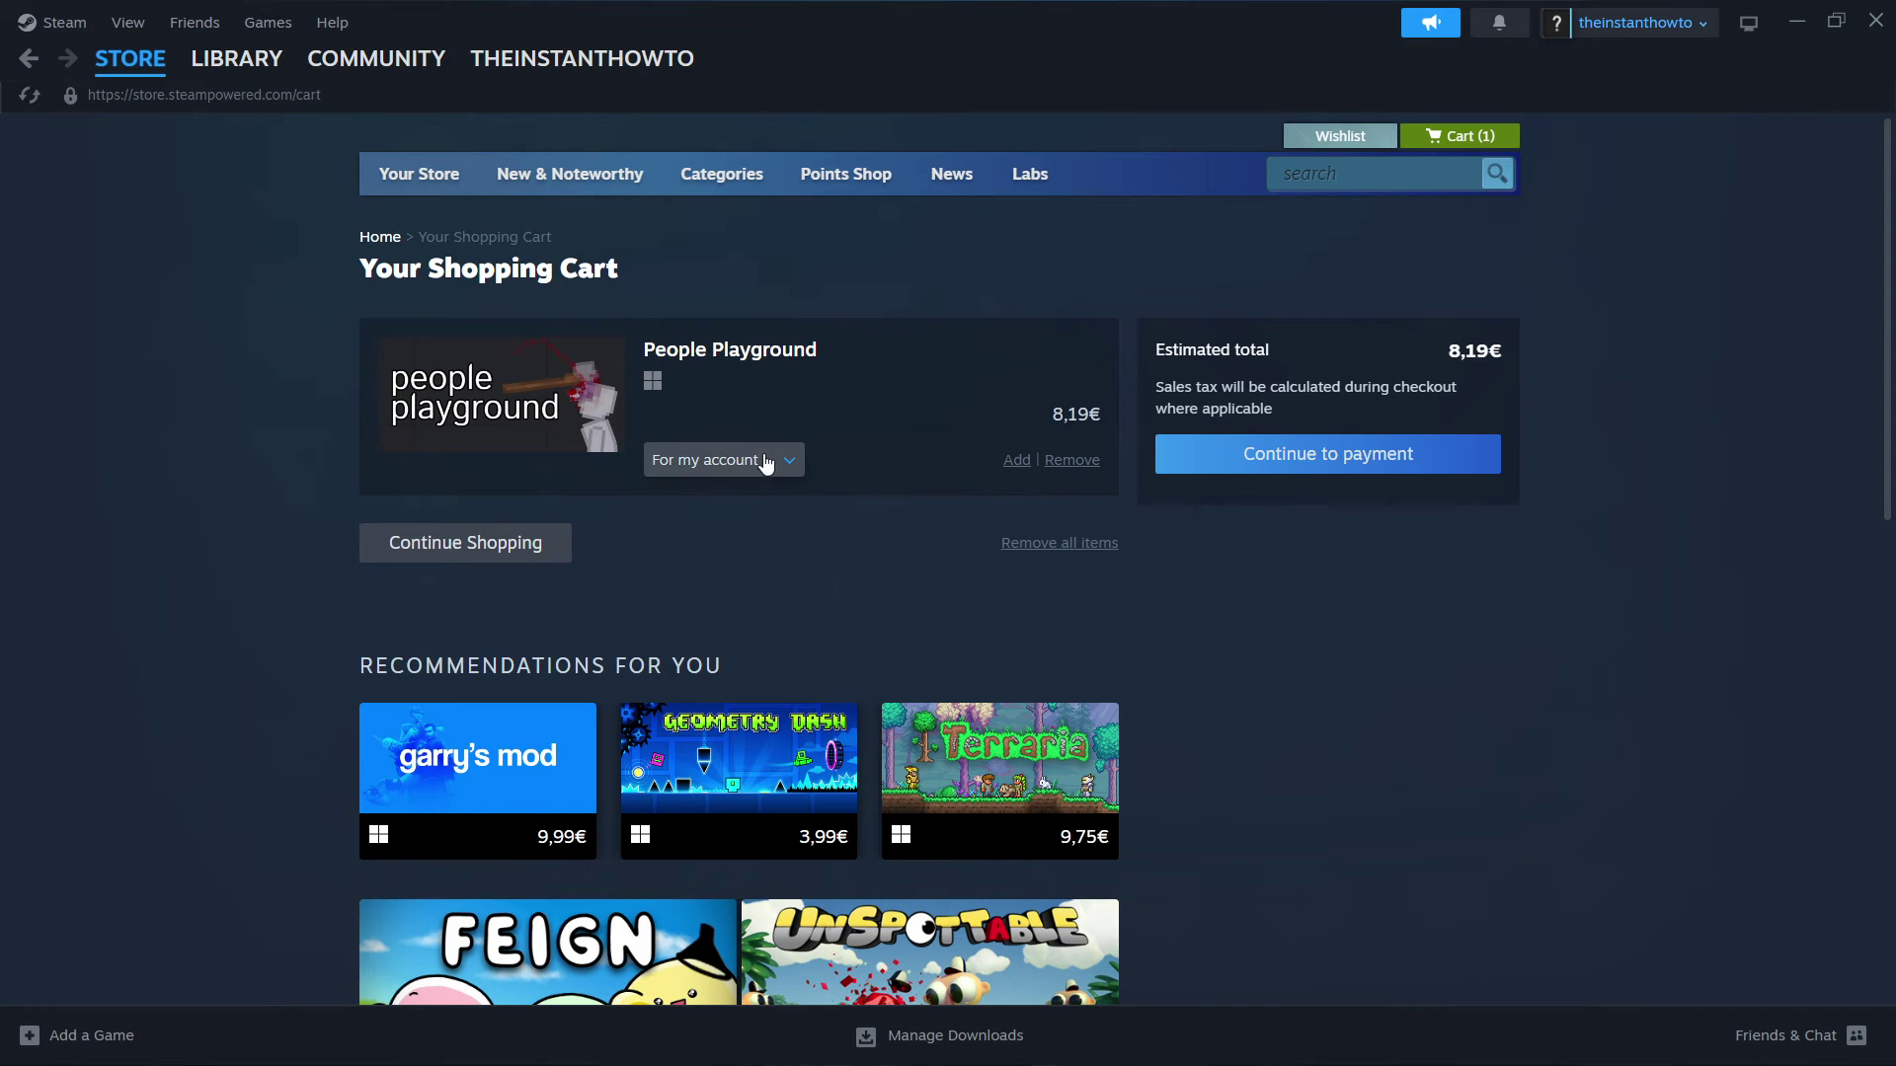
pyautogui.click(765, 461)
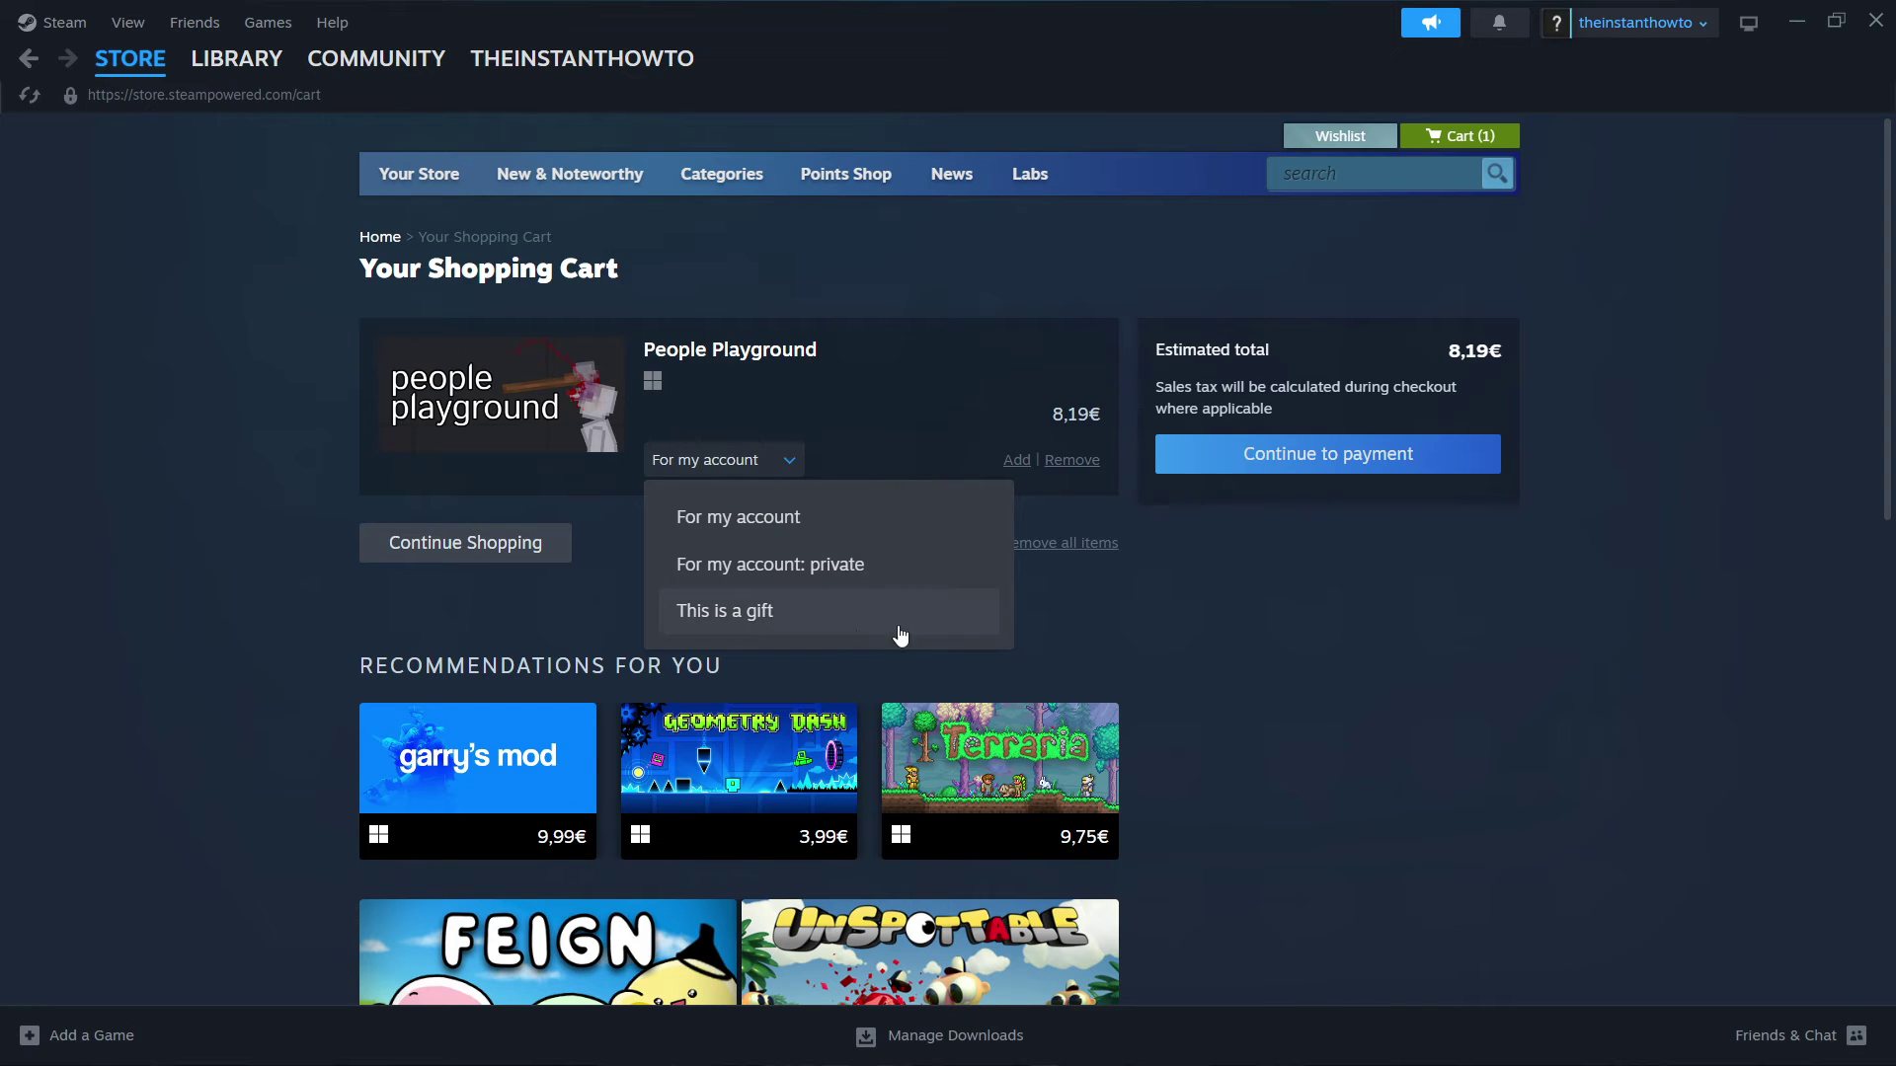
pyautogui.click(769, 459)
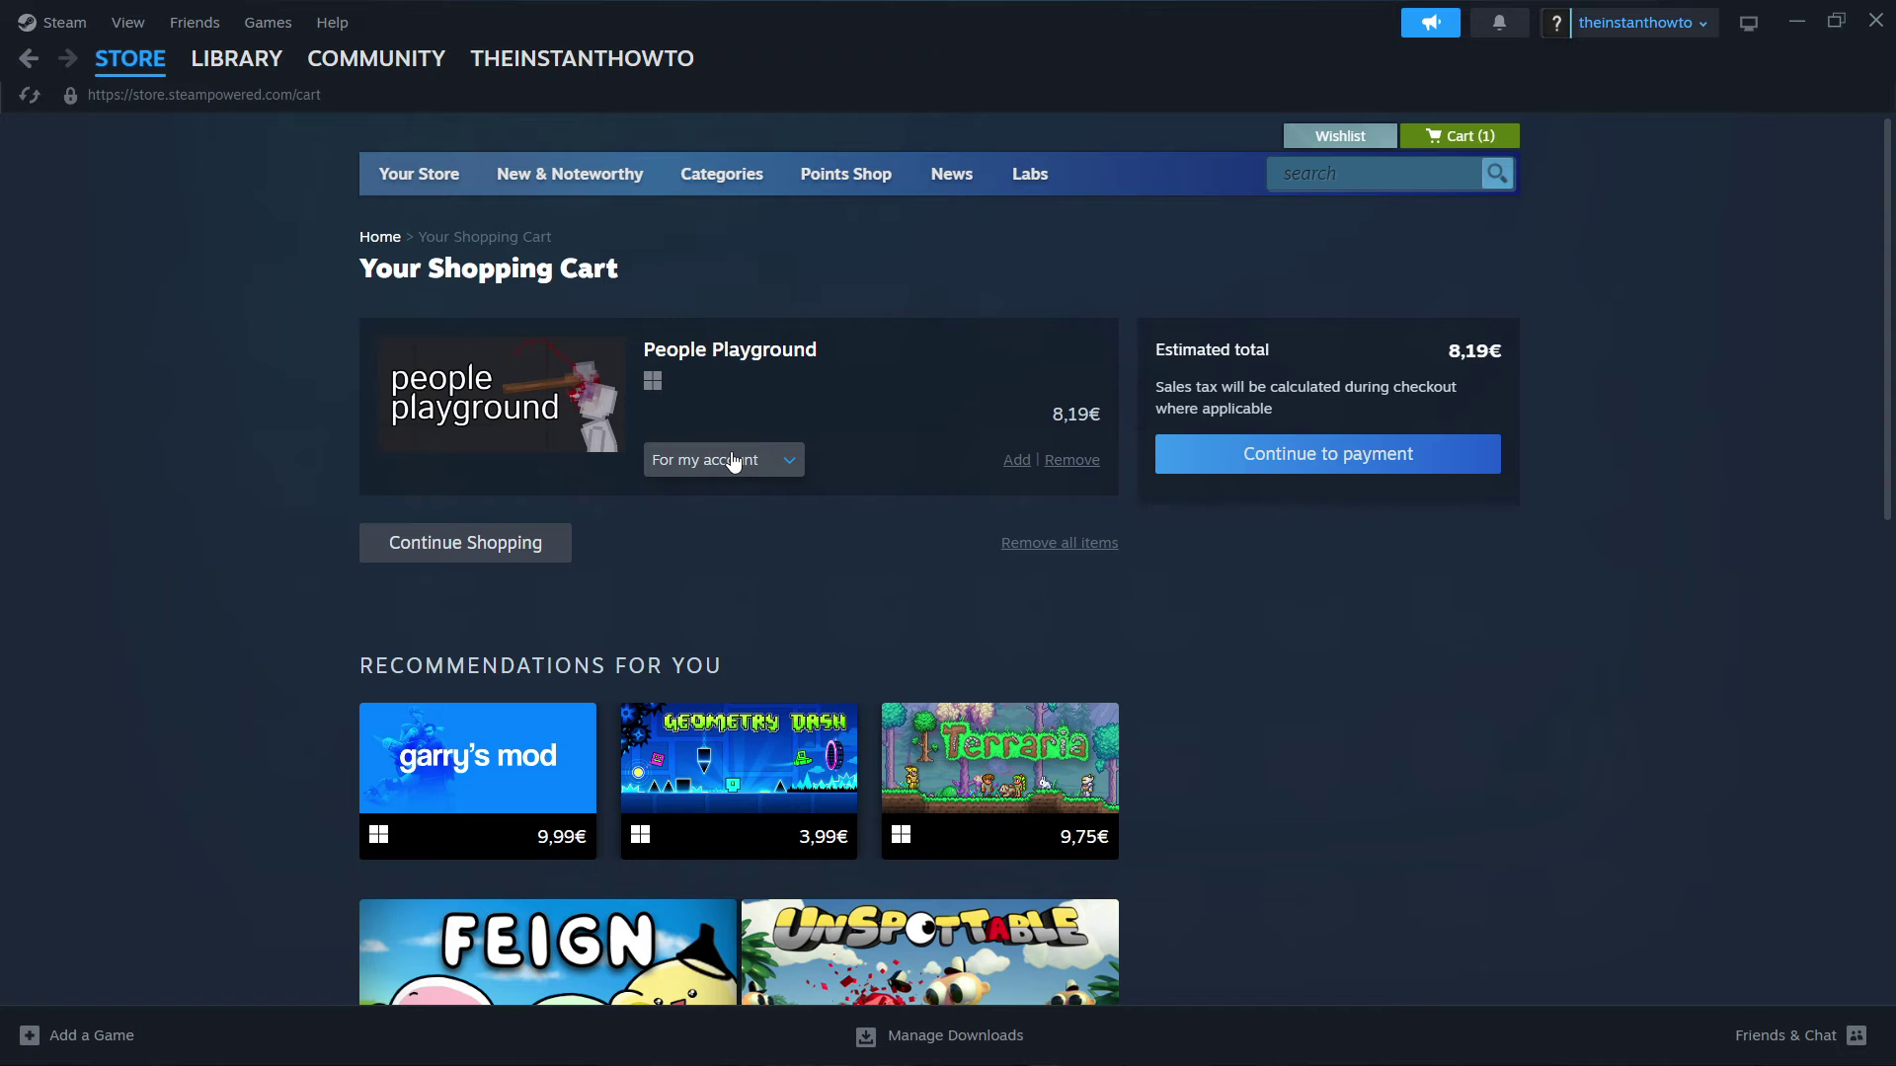
pyautogui.click(1388, 453)
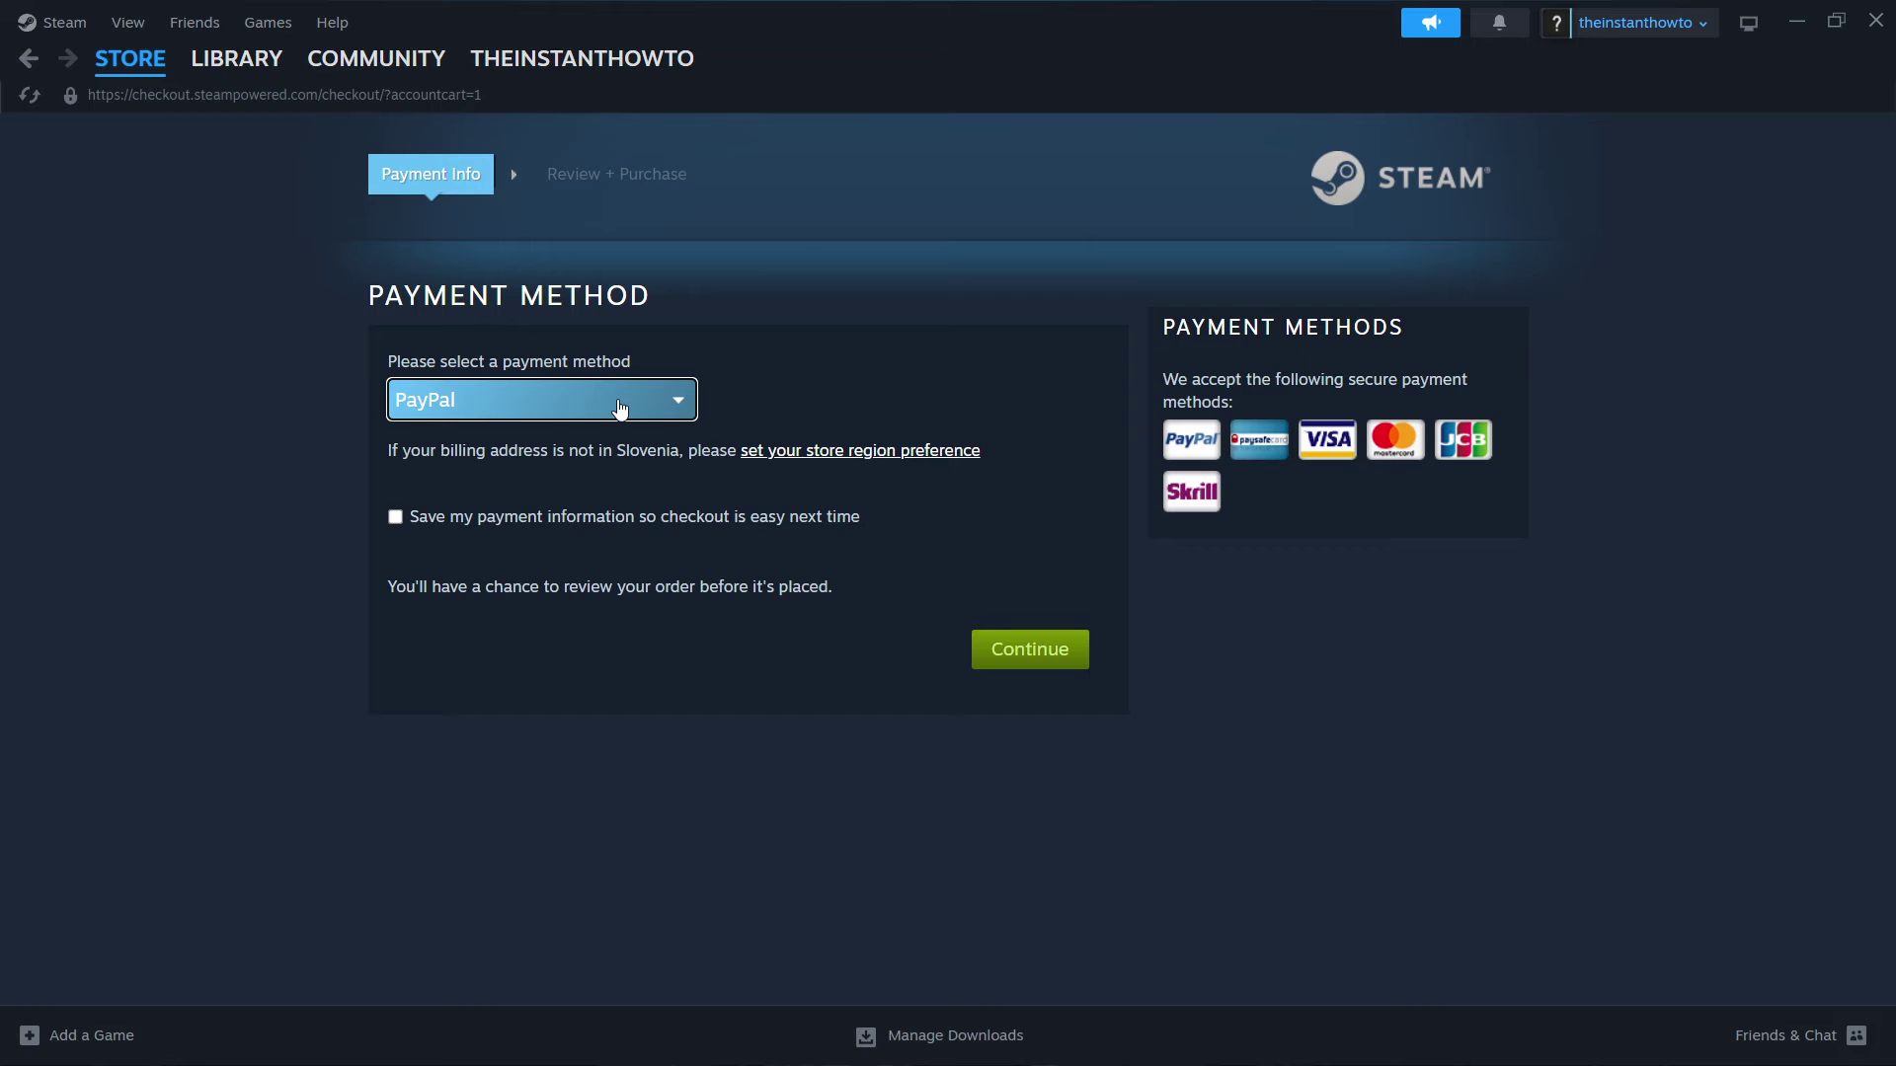
# Step: Pick PayPal from the payment method dropdown and leave it selected
pyautogui.click(622, 400)
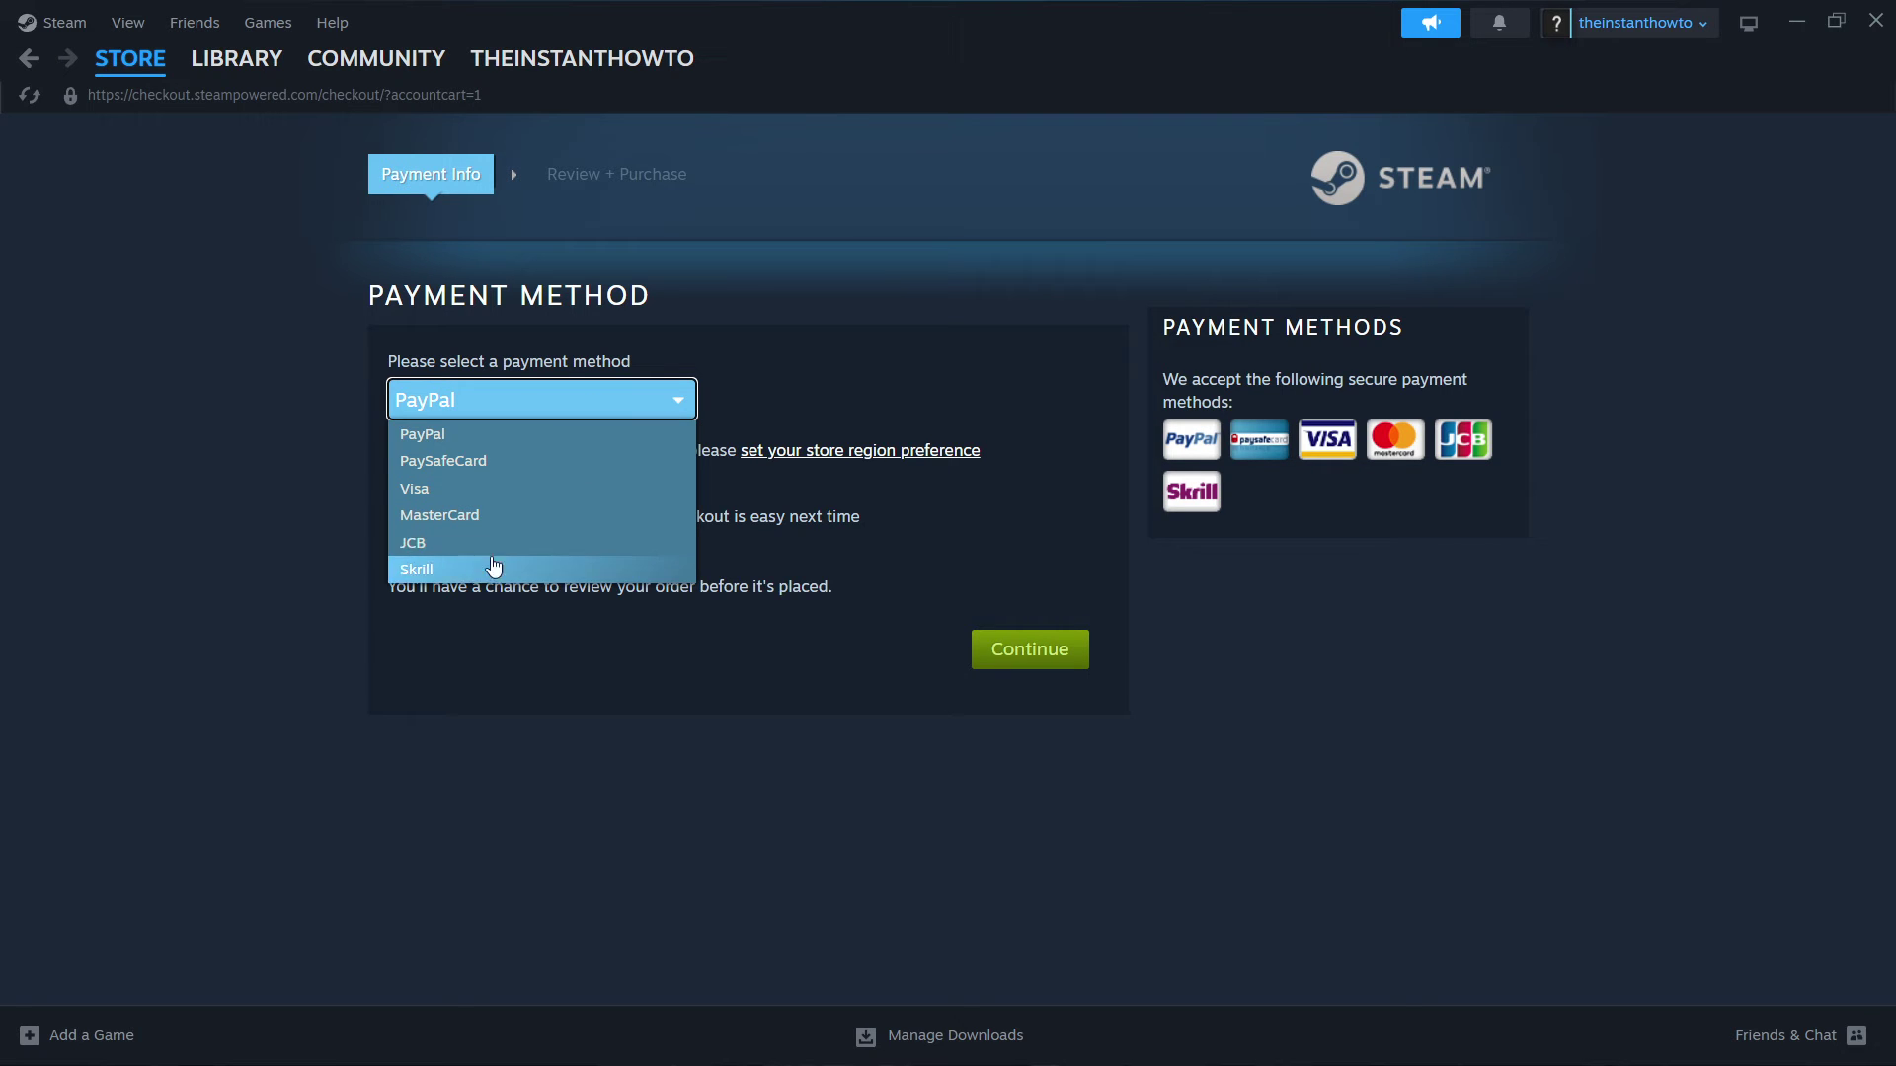
pyautogui.click(504, 438)
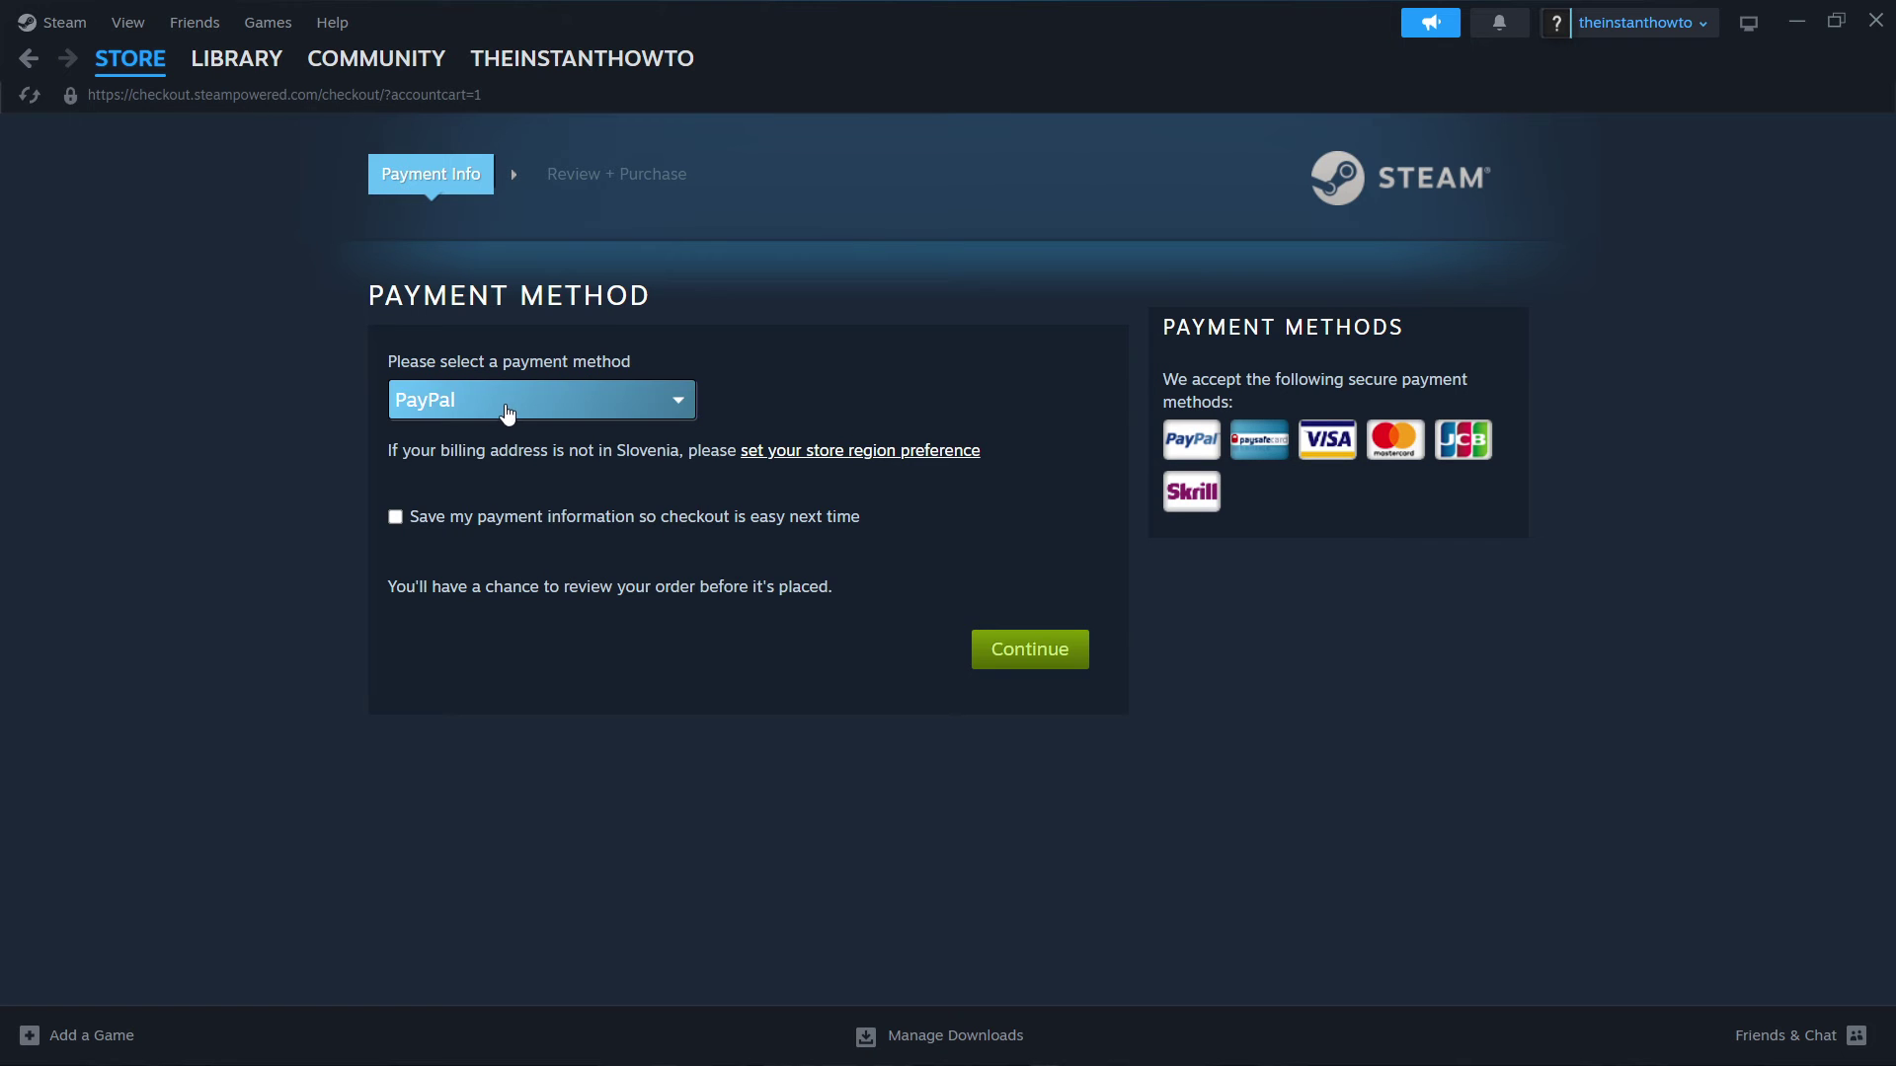
pyautogui.click(503, 402)
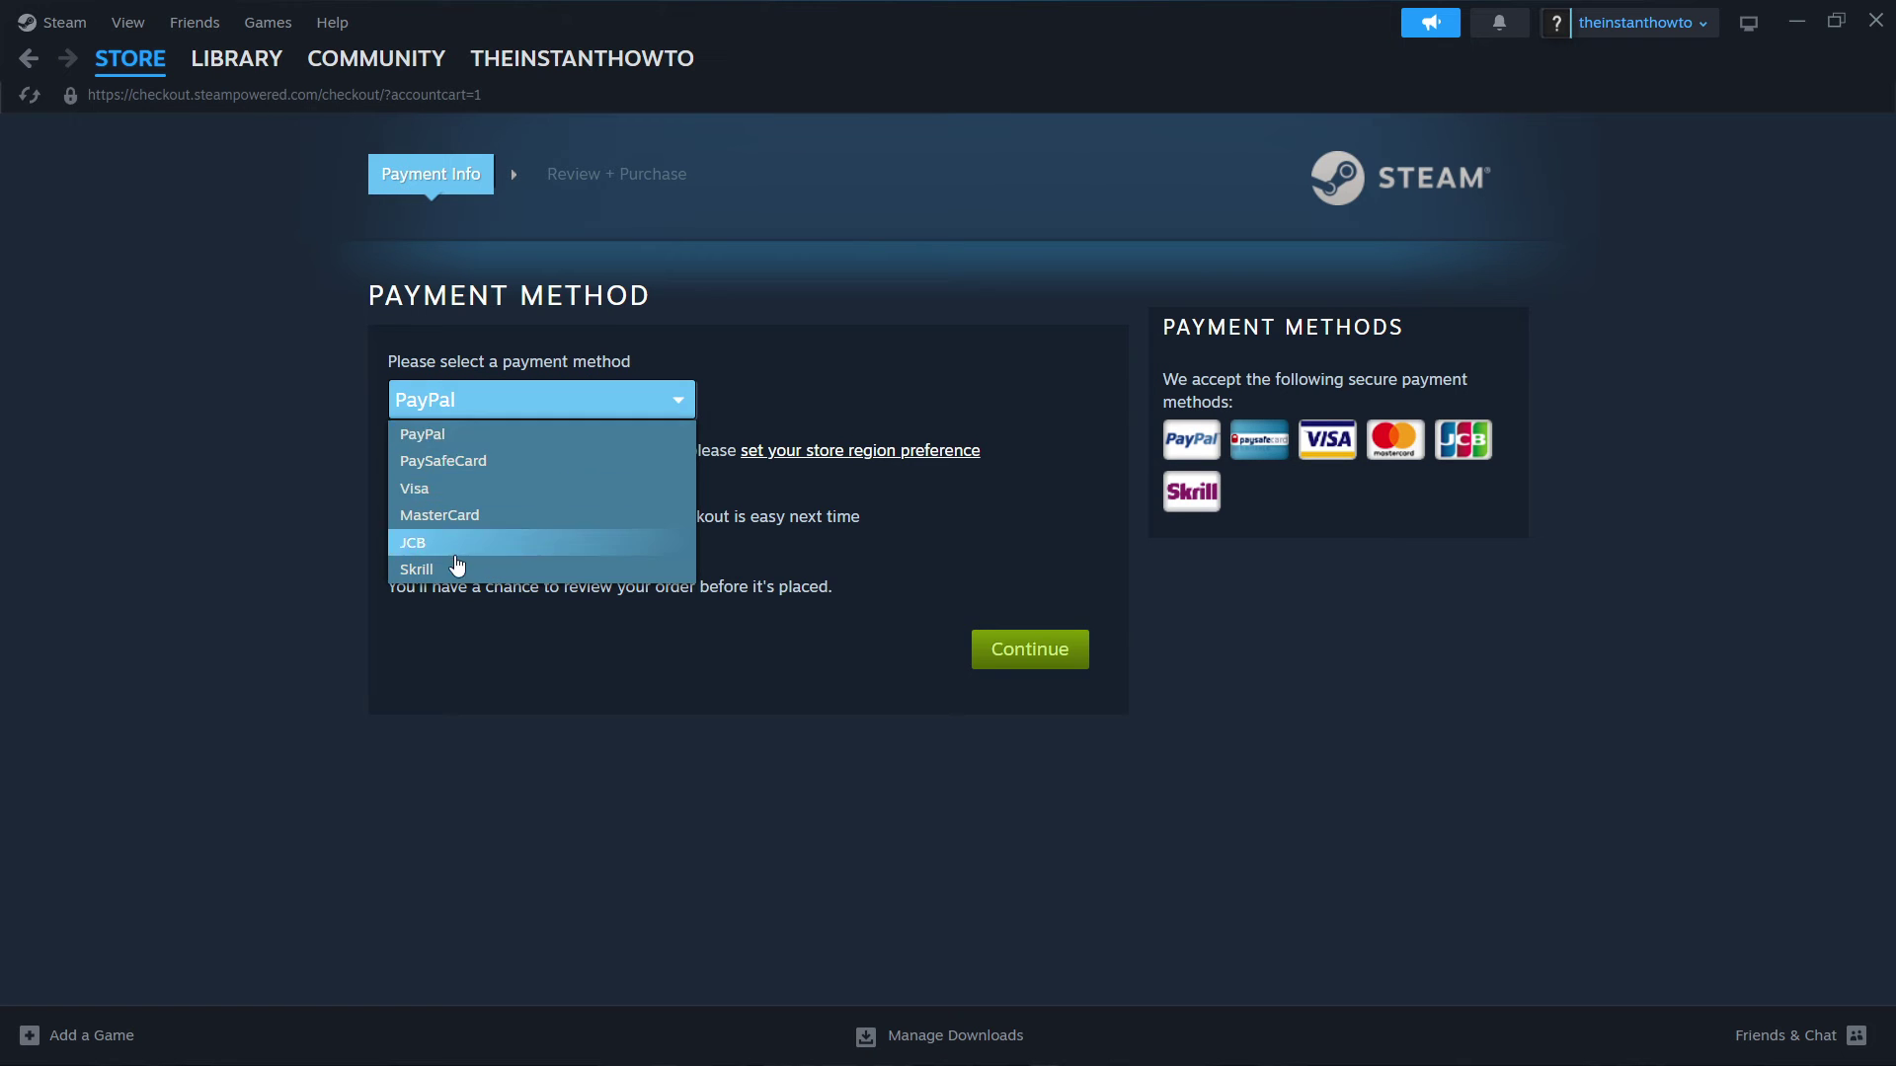
pyautogui.click(467, 440)
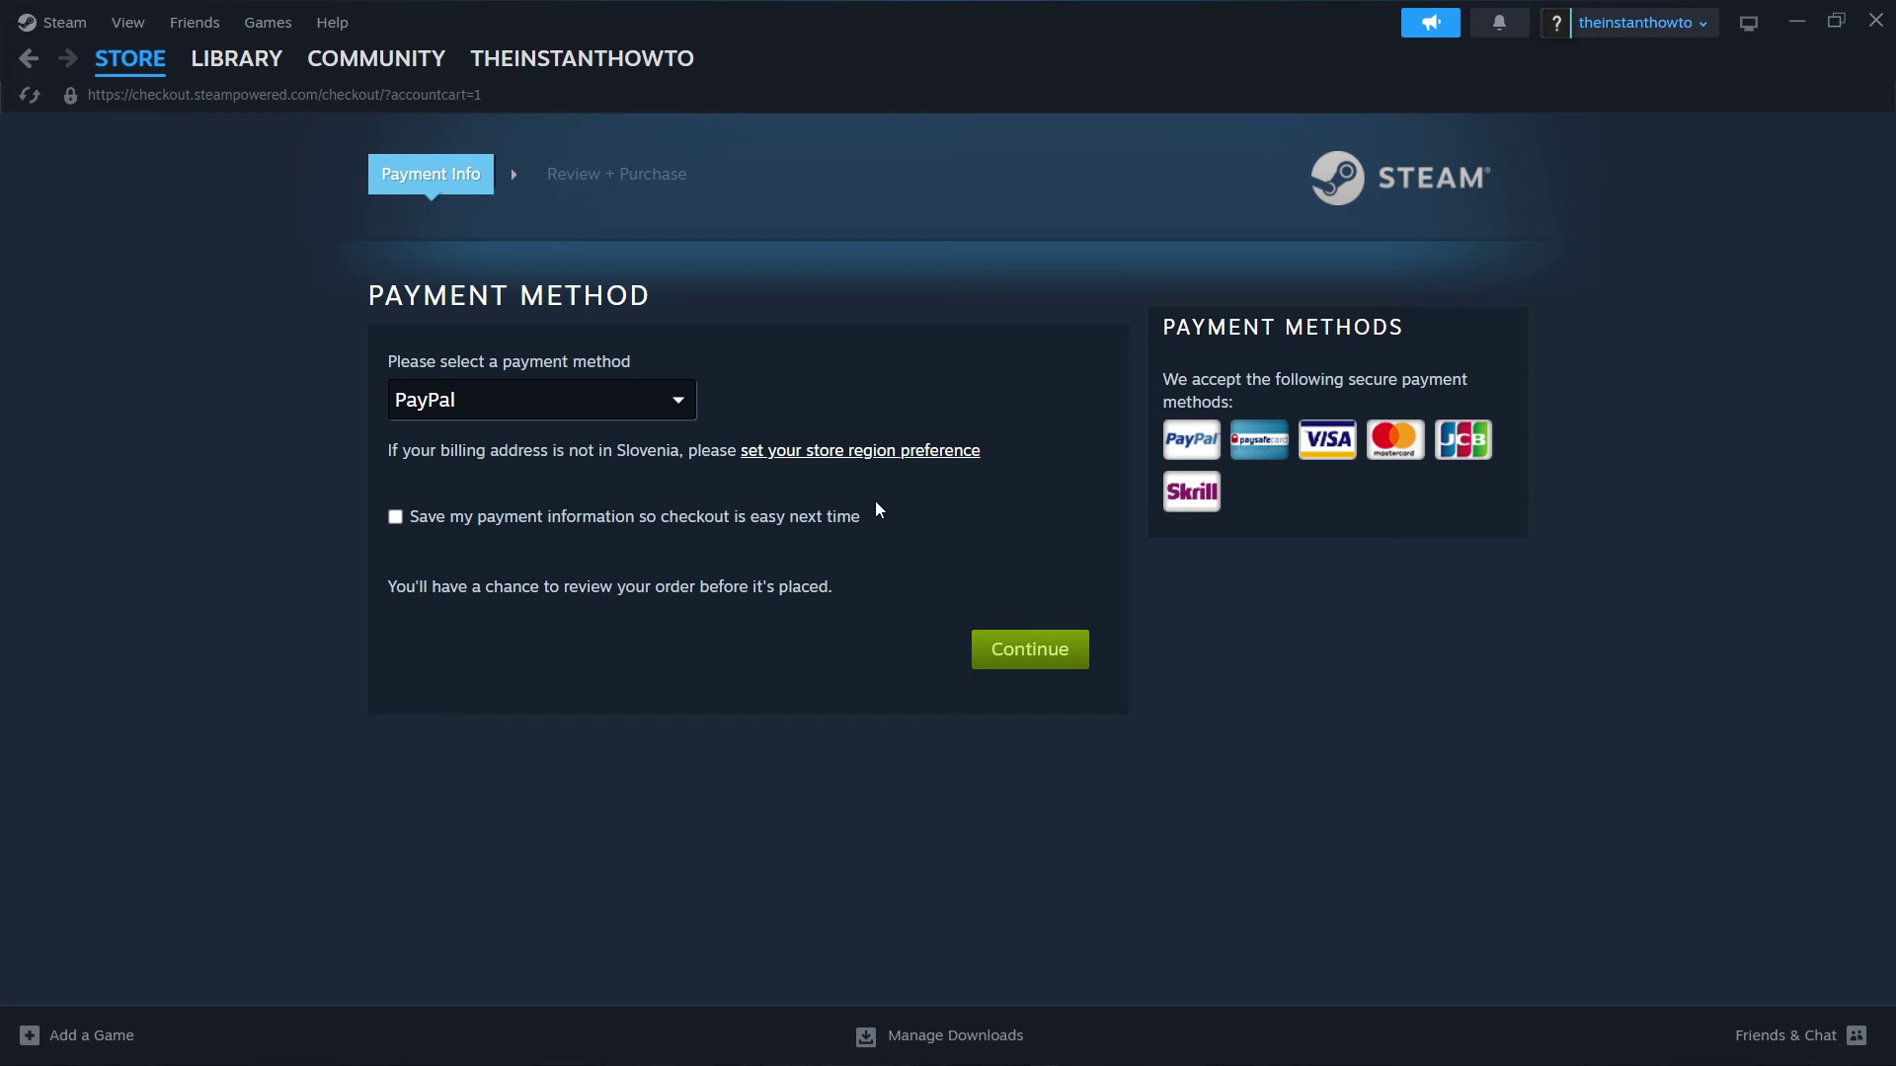
# Step: Open Call of Duty in the Library, showing Install and its 76.7 GB requirement
pyautogui.click(234, 58)
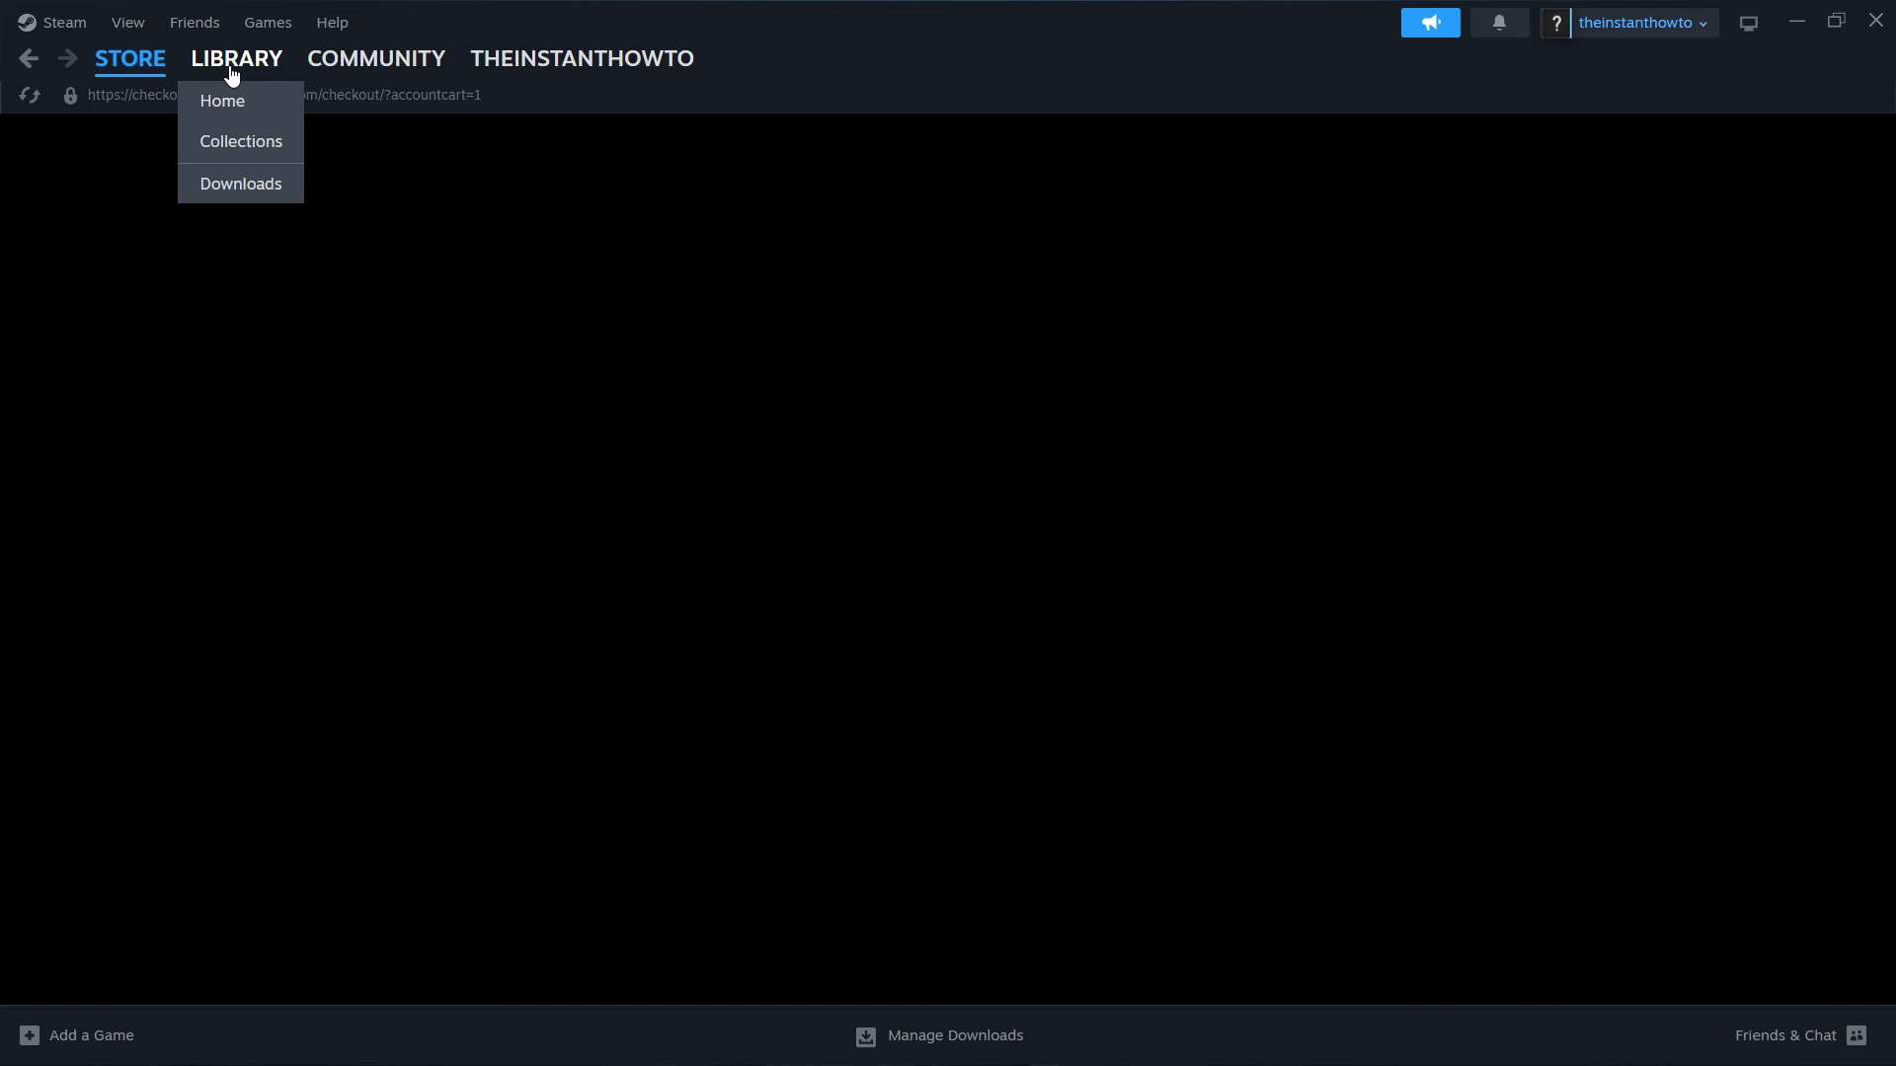
pyautogui.click(107, 177)
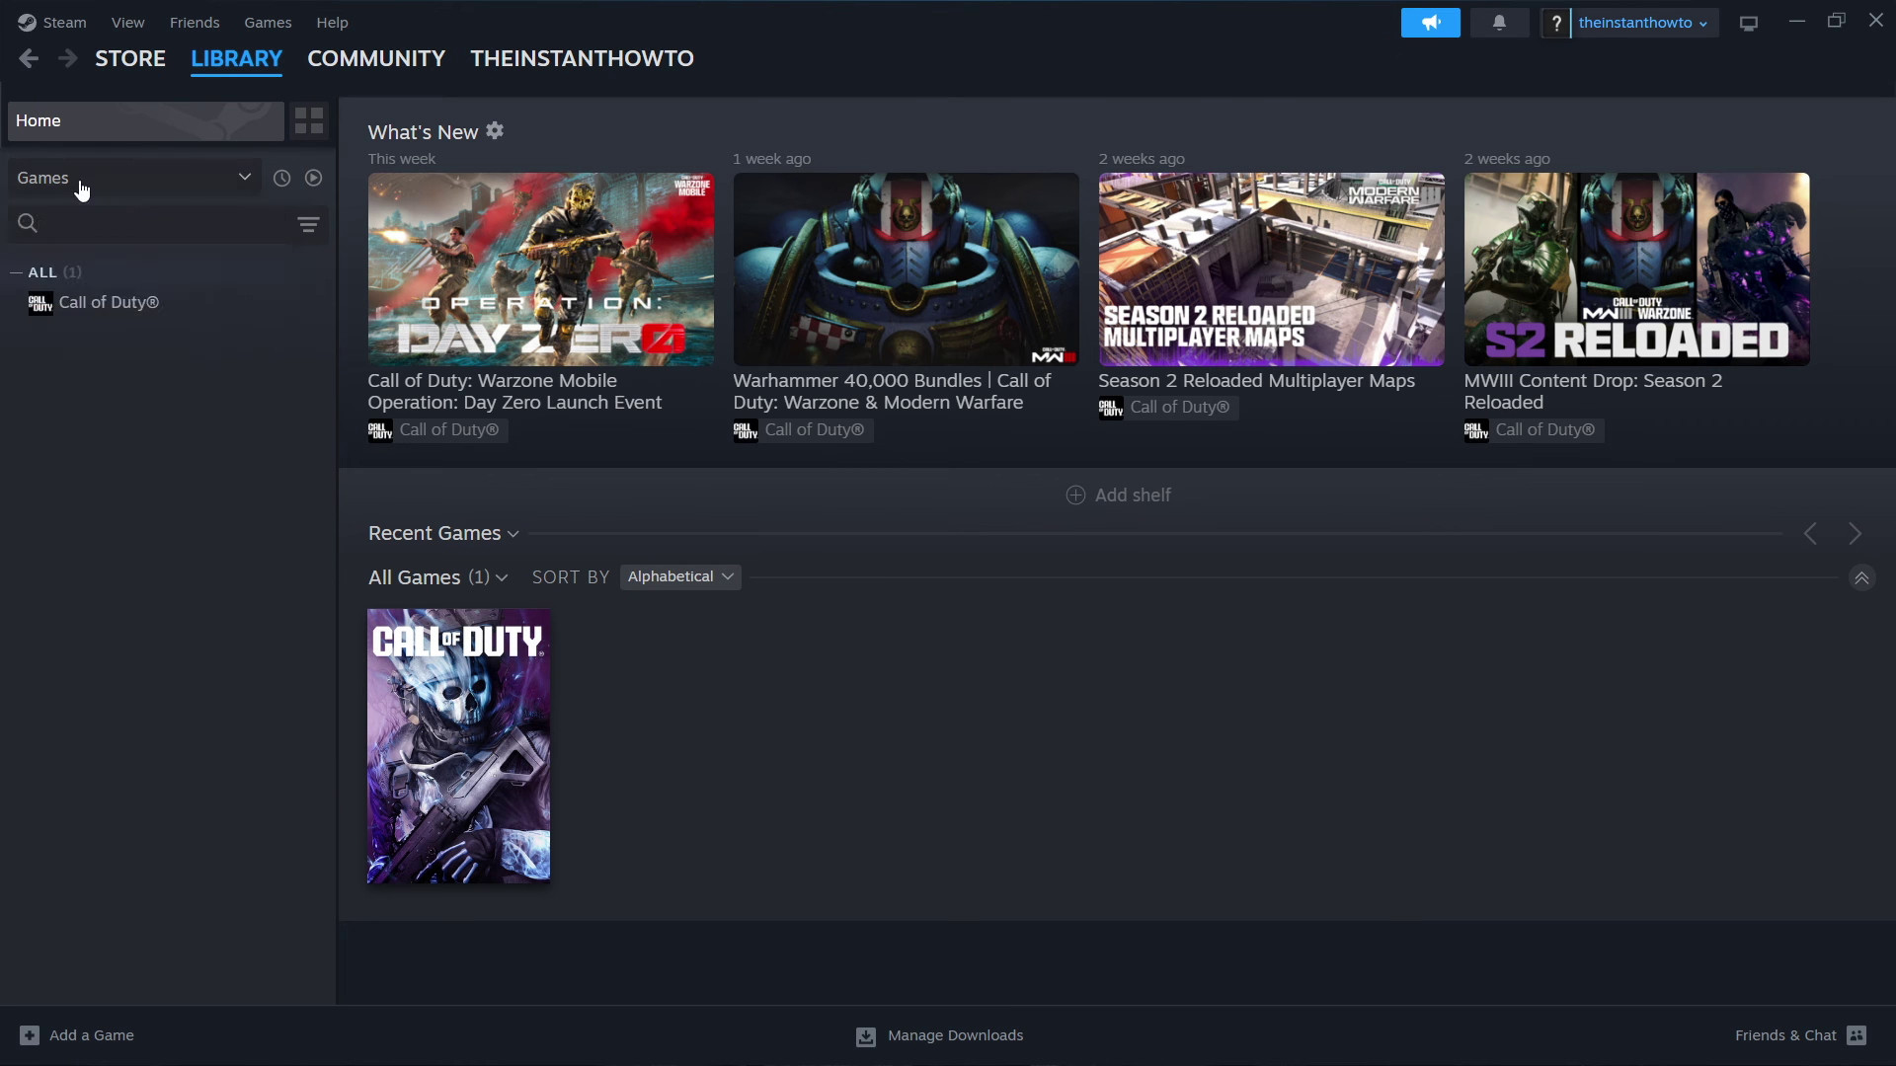
pyautogui.click(120, 303)
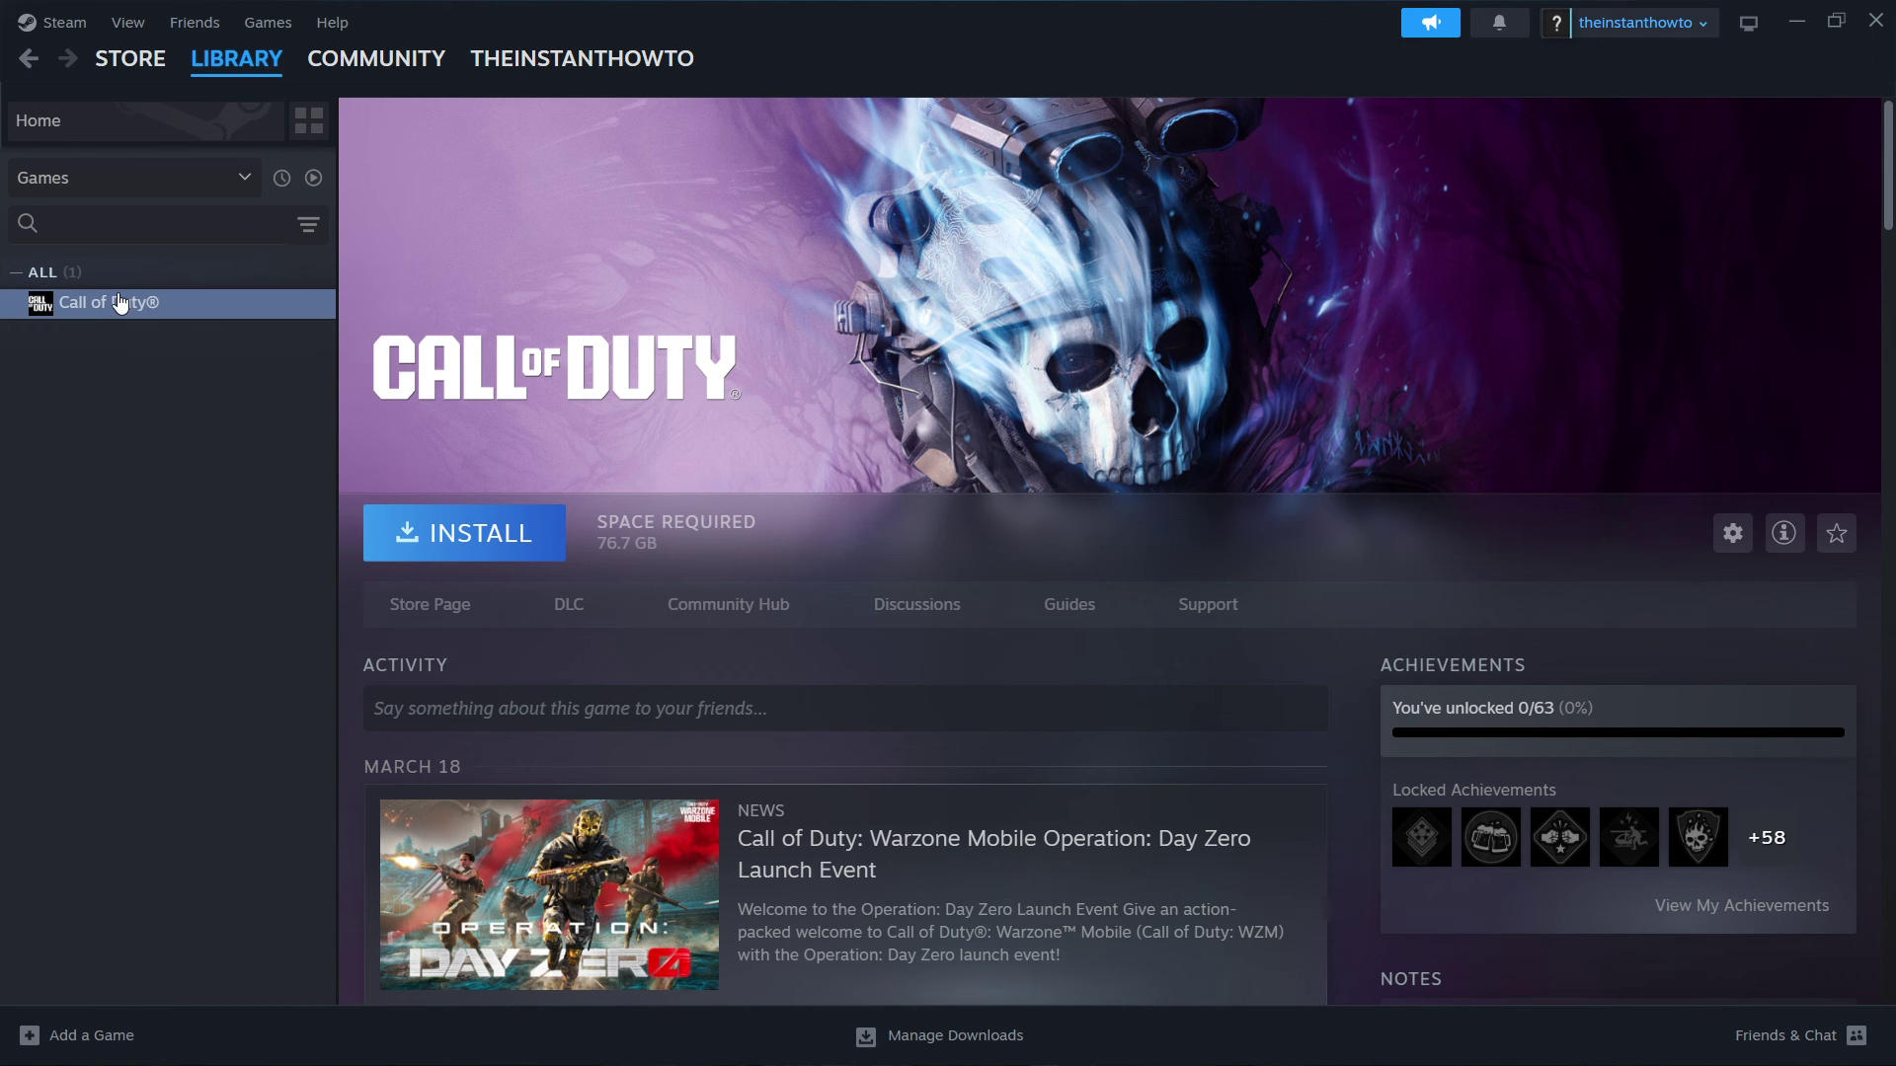